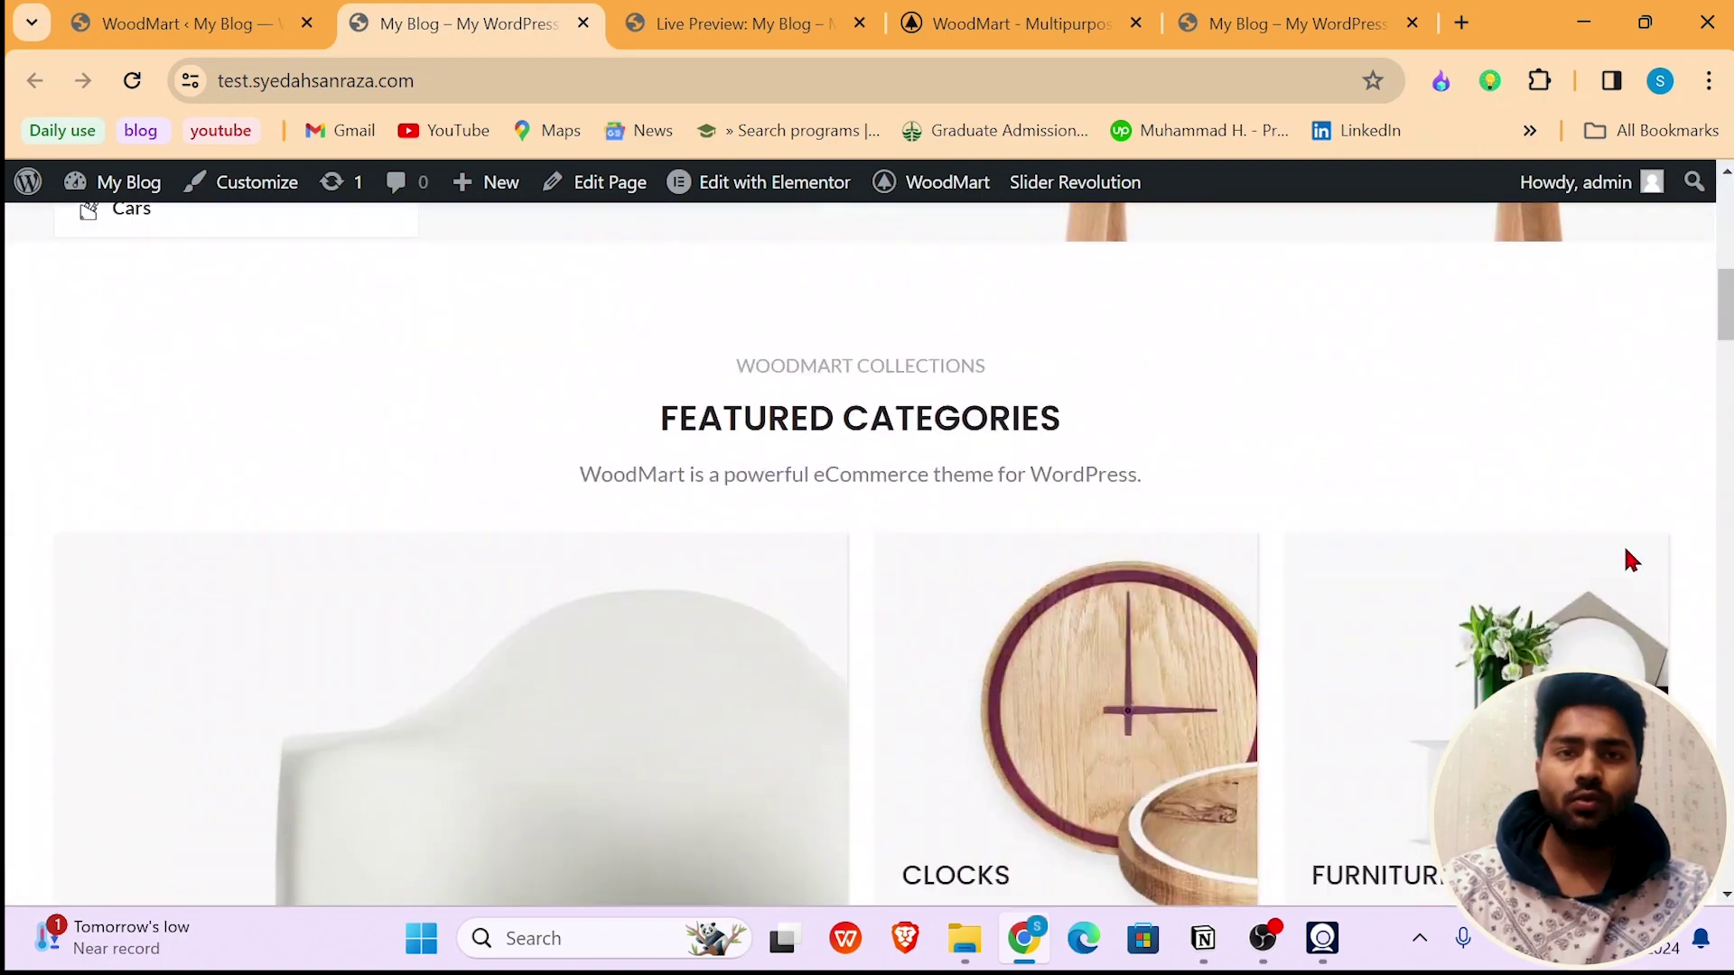
- Extract woodmart741n.rar into its current folder with WinRAR's Extract Here
{"action": "scroll", "coordinate": [1631, 562], "scroll_direction": "up", "scroll_amount": 10}
{"action": "scroll", "coordinate": [1631, 561], "scroll_direction": "down", "scroll_amount": 10}
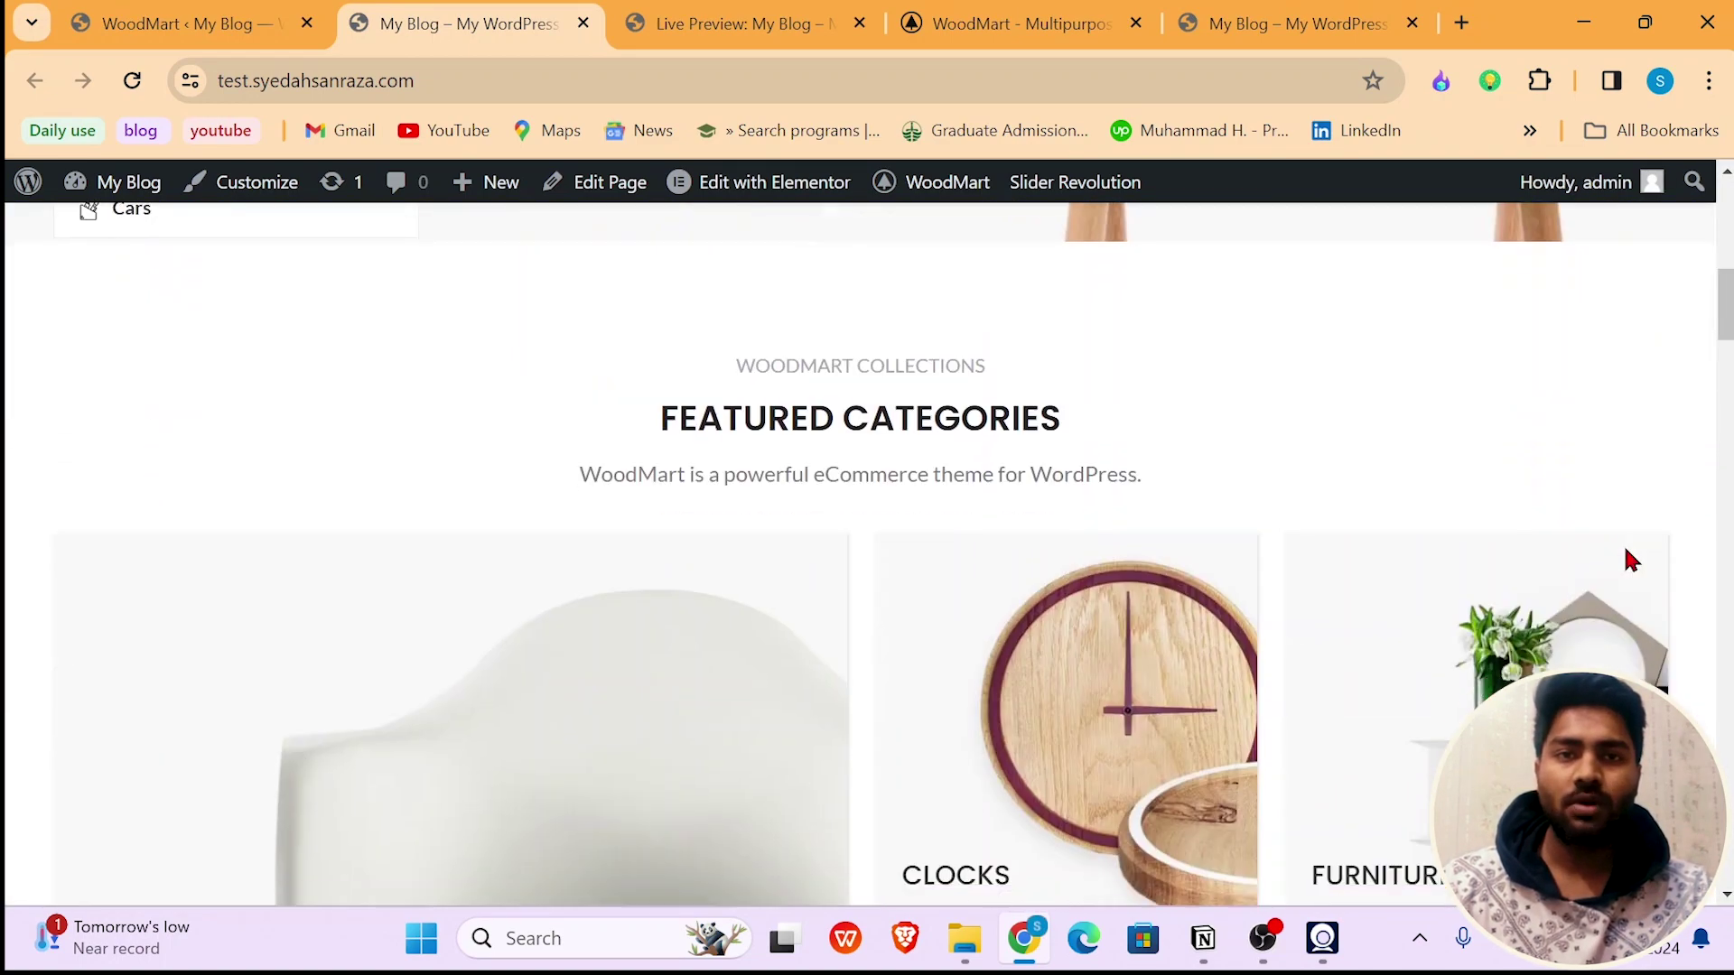
{"action": "scroll", "coordinate": [1631, 562], "scroll_direction": "up", "scroll_amount": 10}
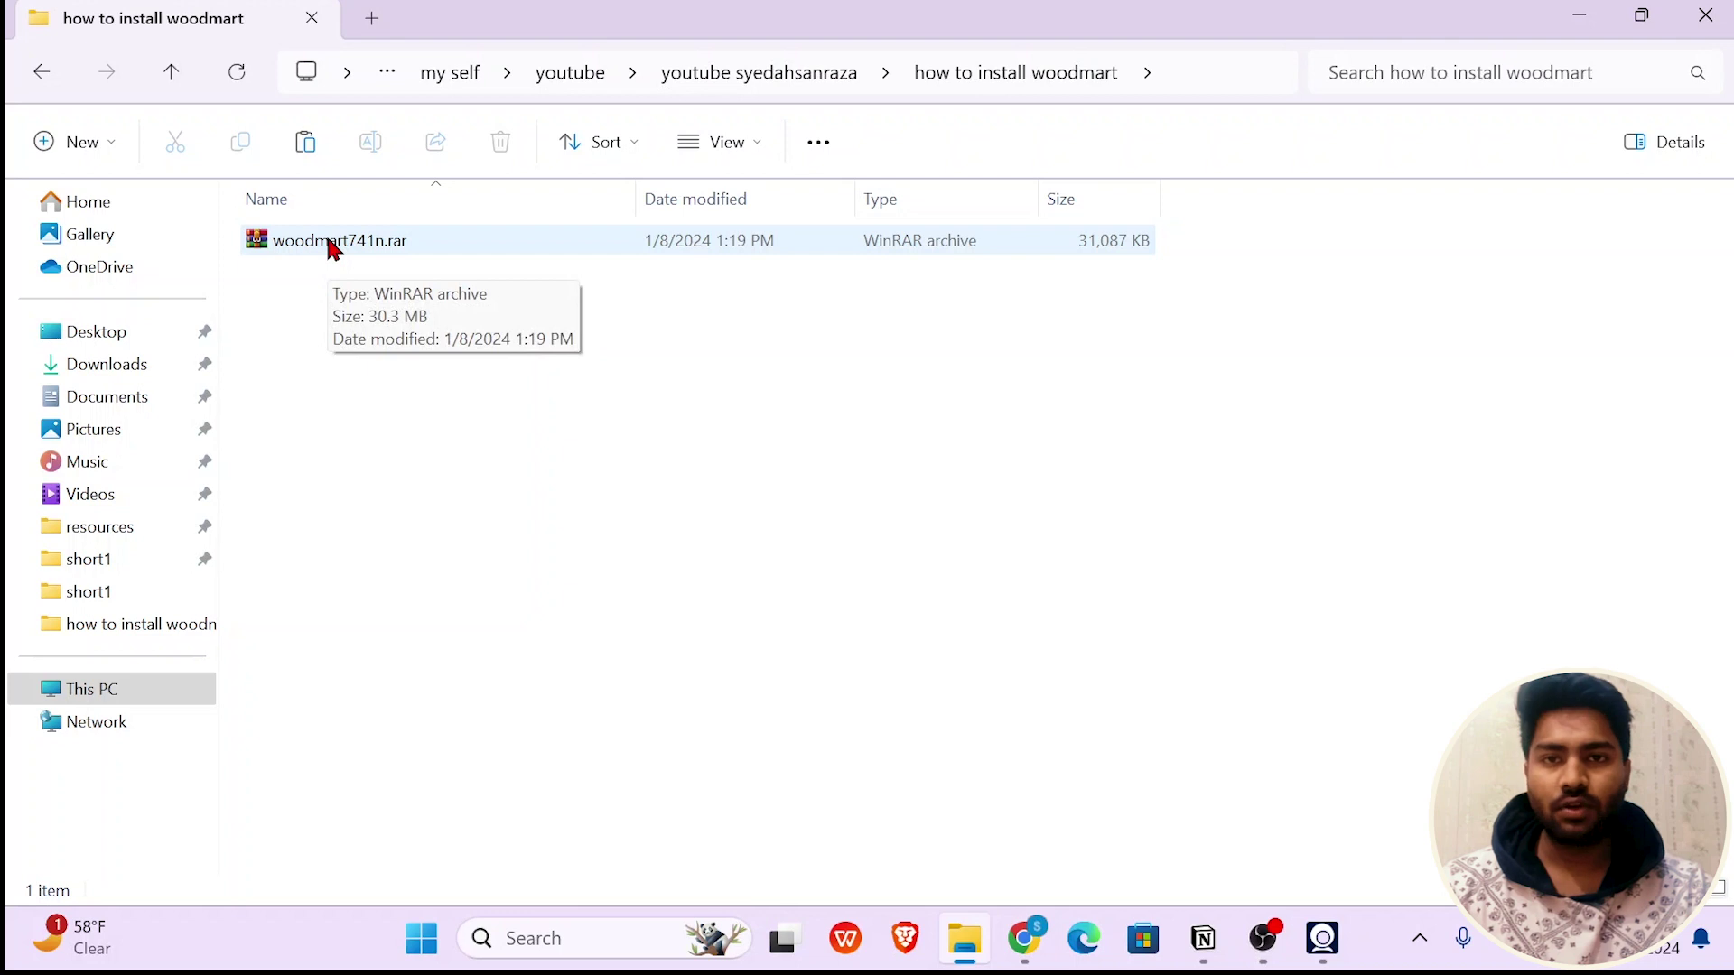
{"action": "left_click", "coordinate": [332, 246]}
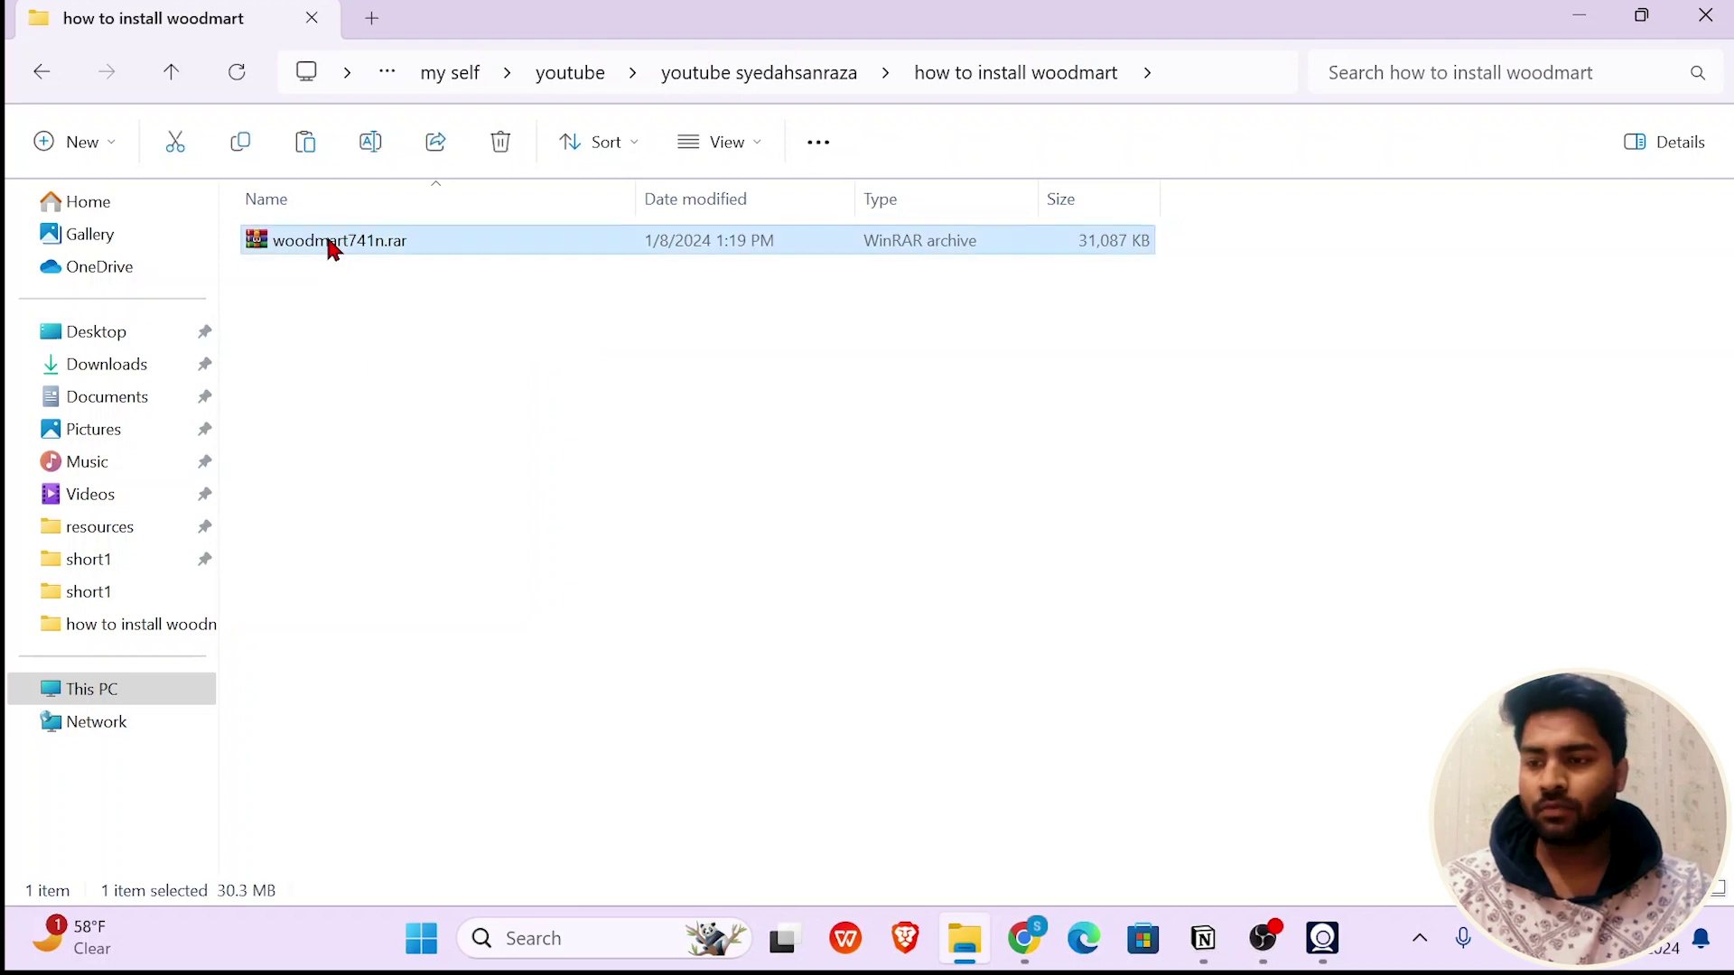
{"action": "right_click", "coordinate": [332, 245]}
{"action": "mouse_move", "coordinate": [588, 669]}
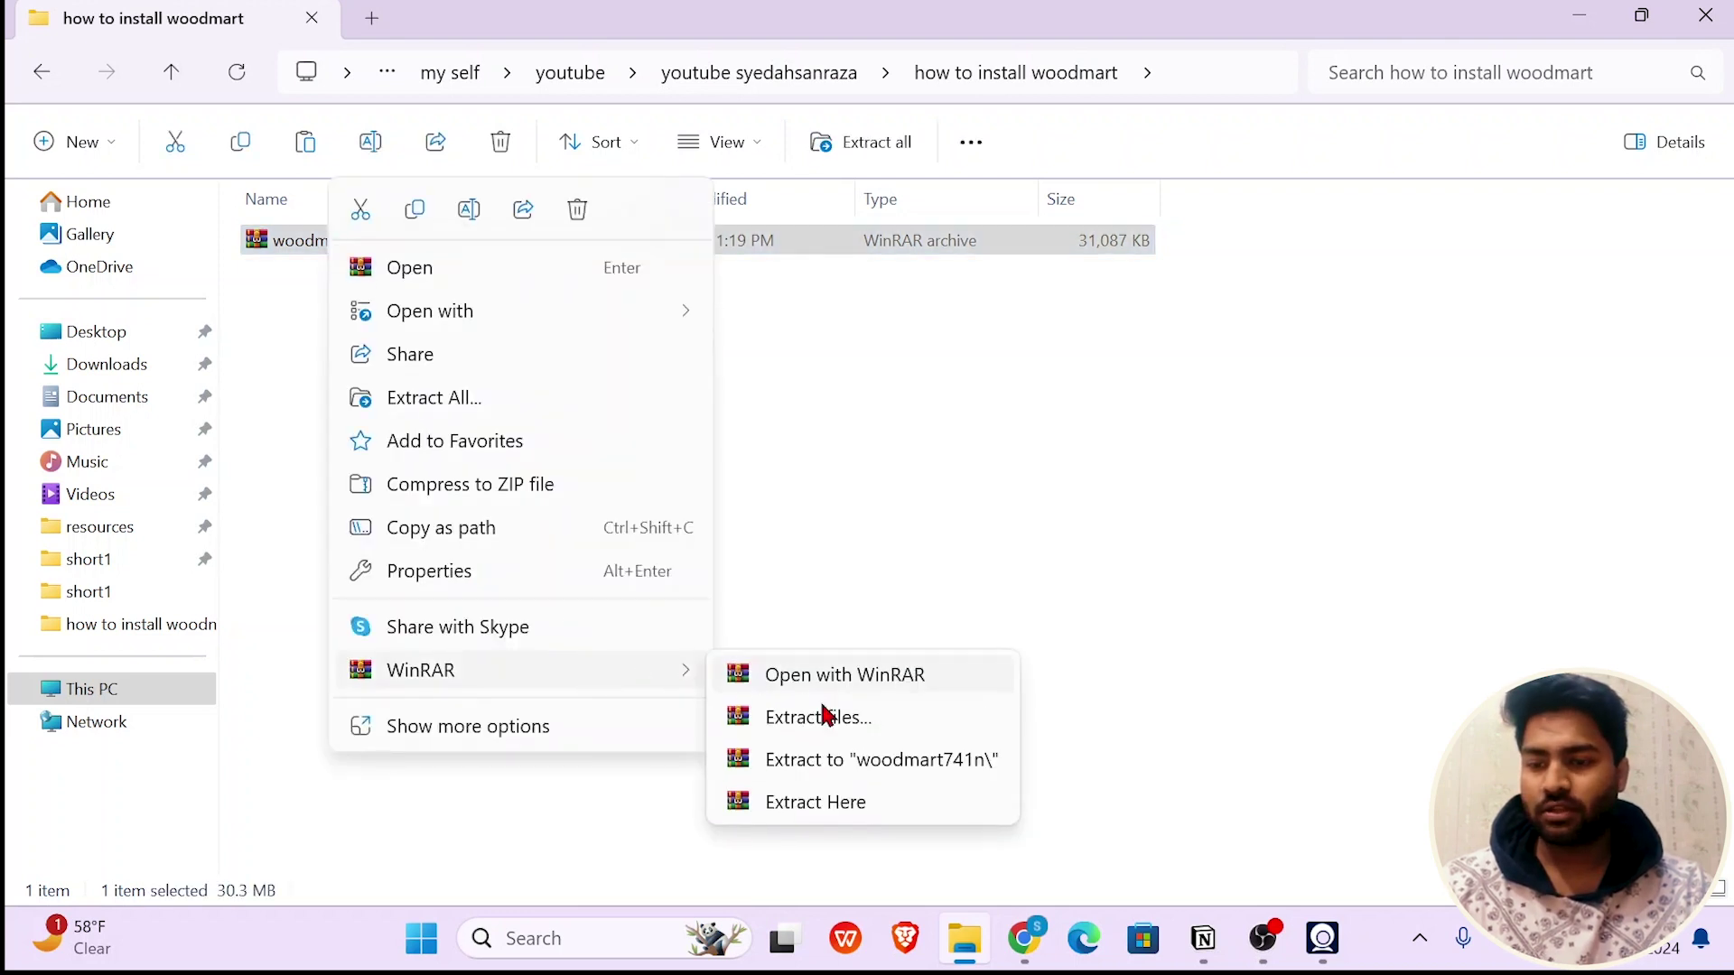
{"action": "left_click", "coordinate": [874, 805]}
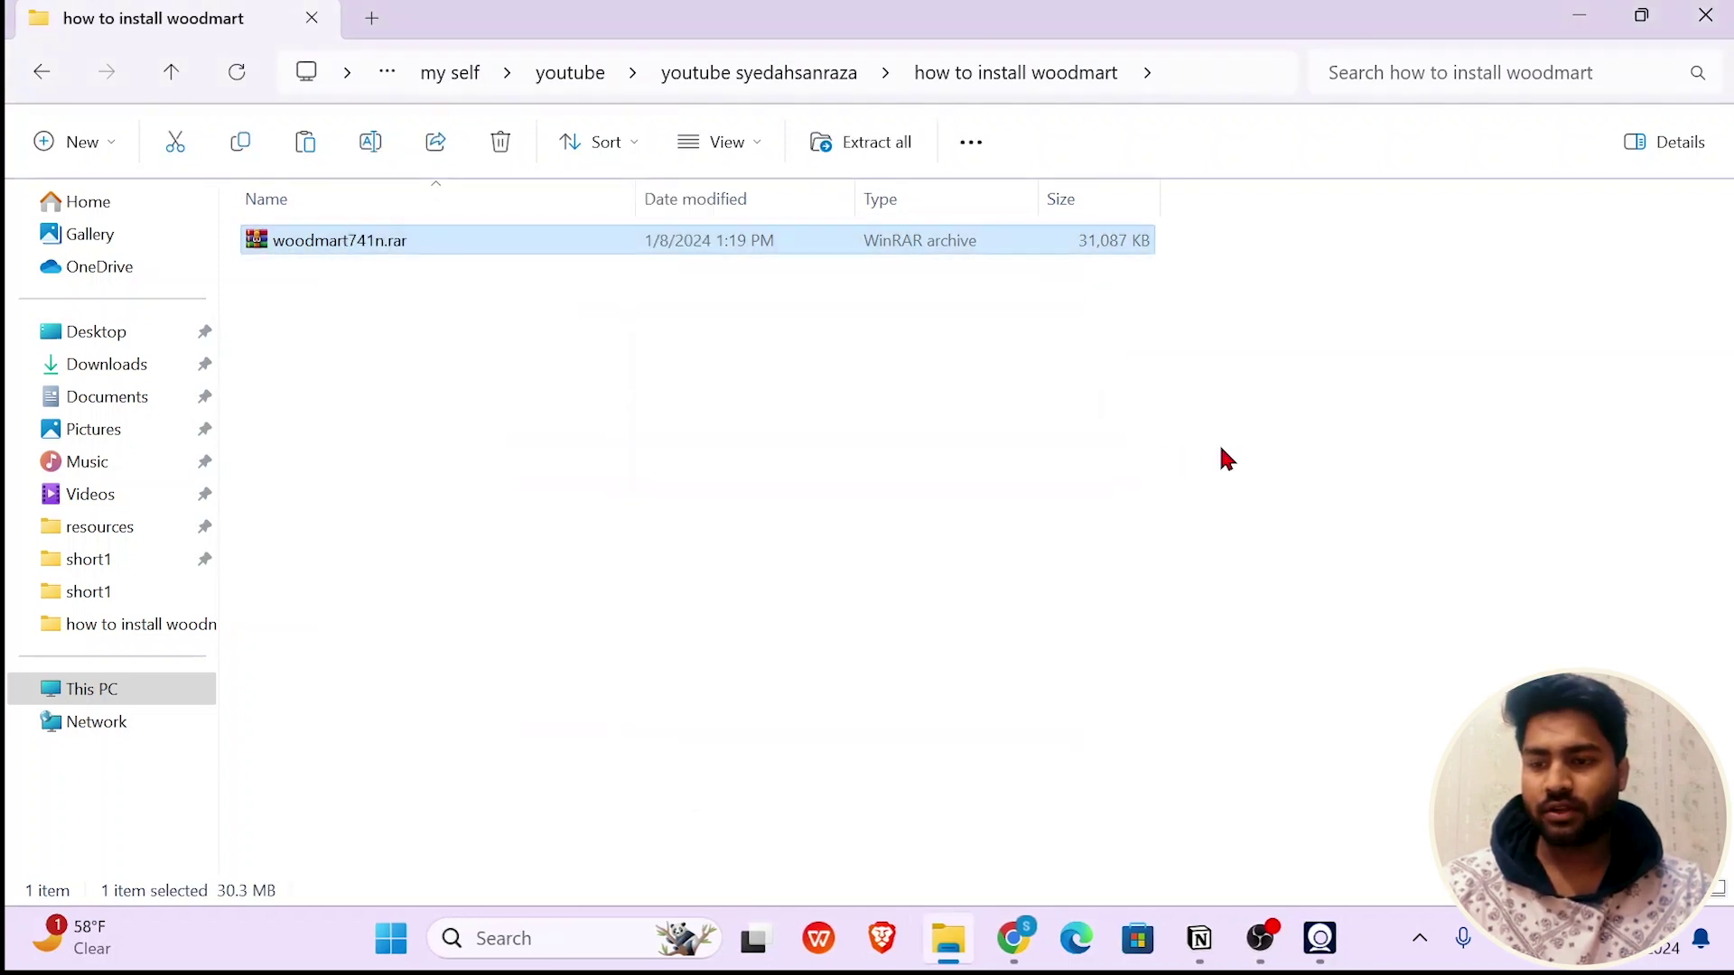
- Locate woodmart.zip in woodmart741n > WoodMart Theme, then return to the WordPress Add Themes page
{"action": "left_click", "coordinate": [352, 271]}
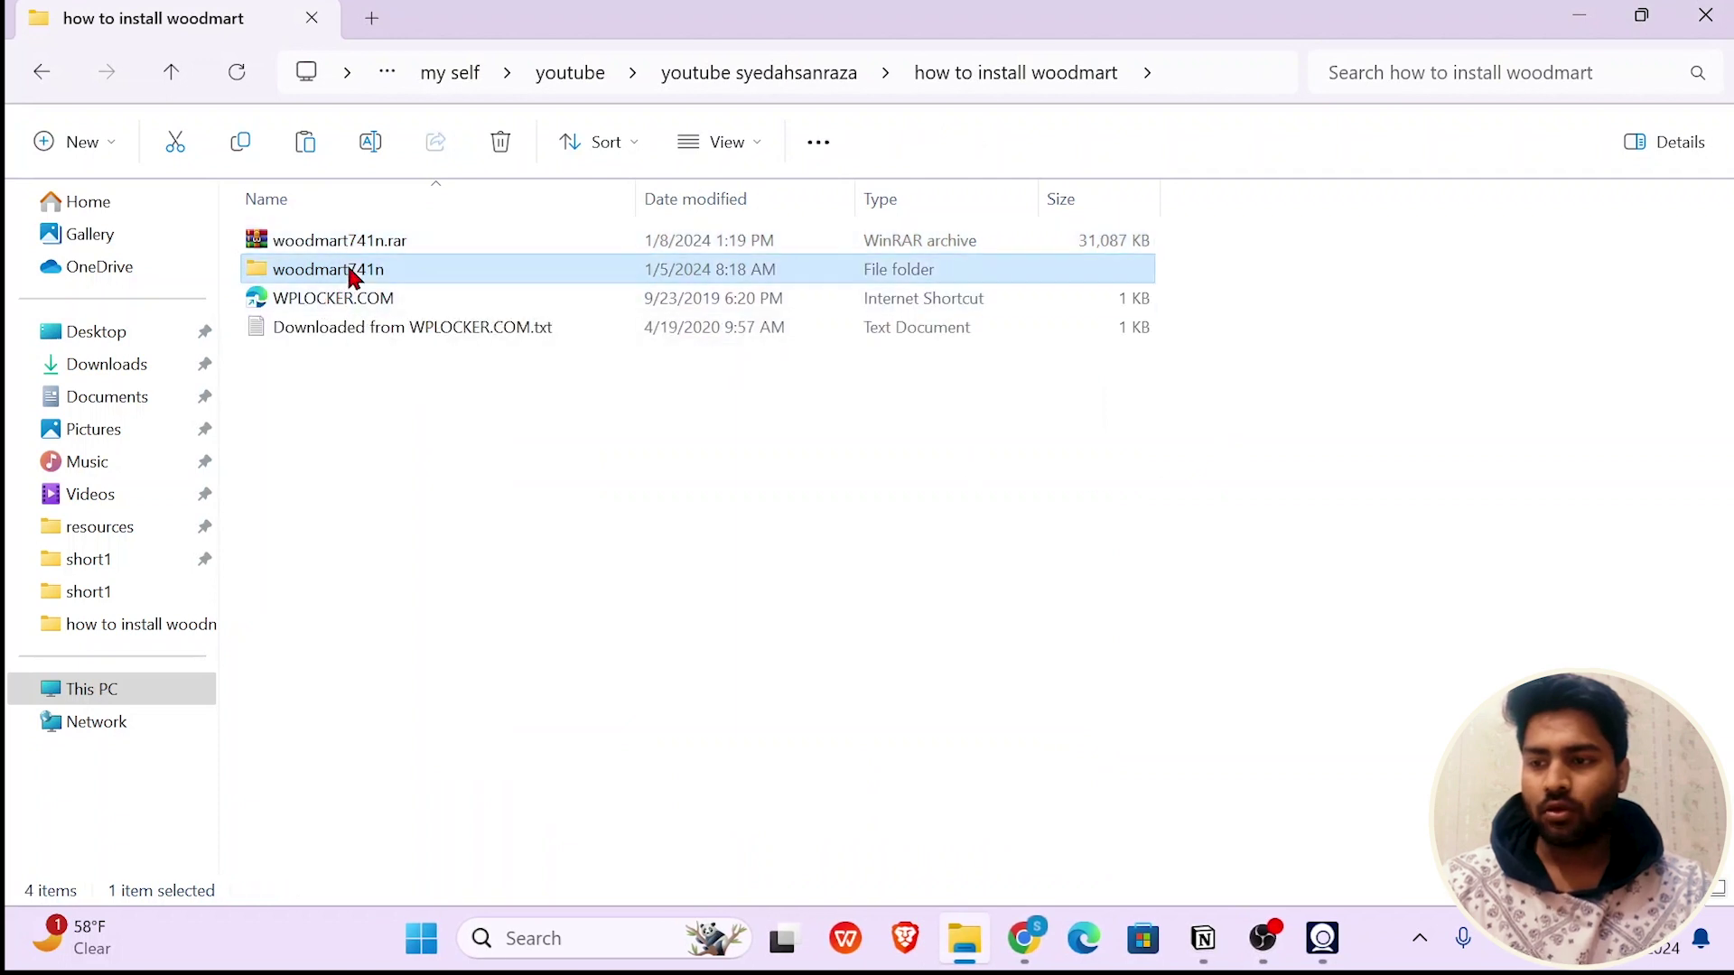
{"action": "double_click", "coordinate": [352, 271]}
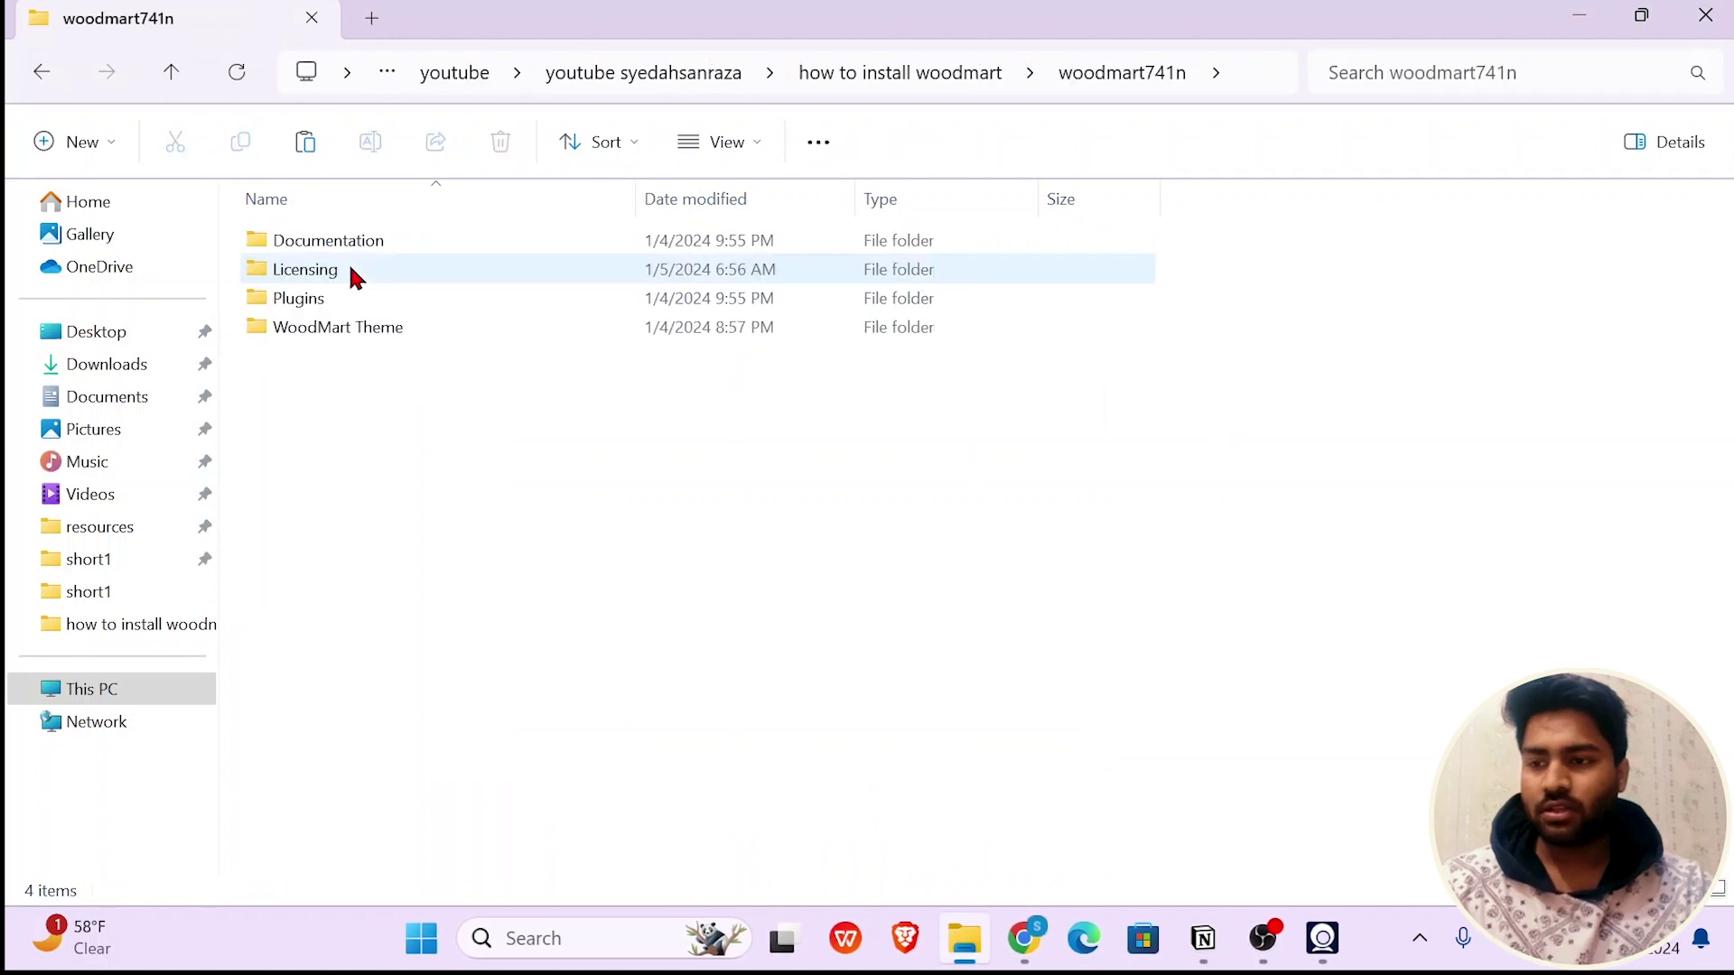
{"action": "double_click", "coordinate": [488, 298]}
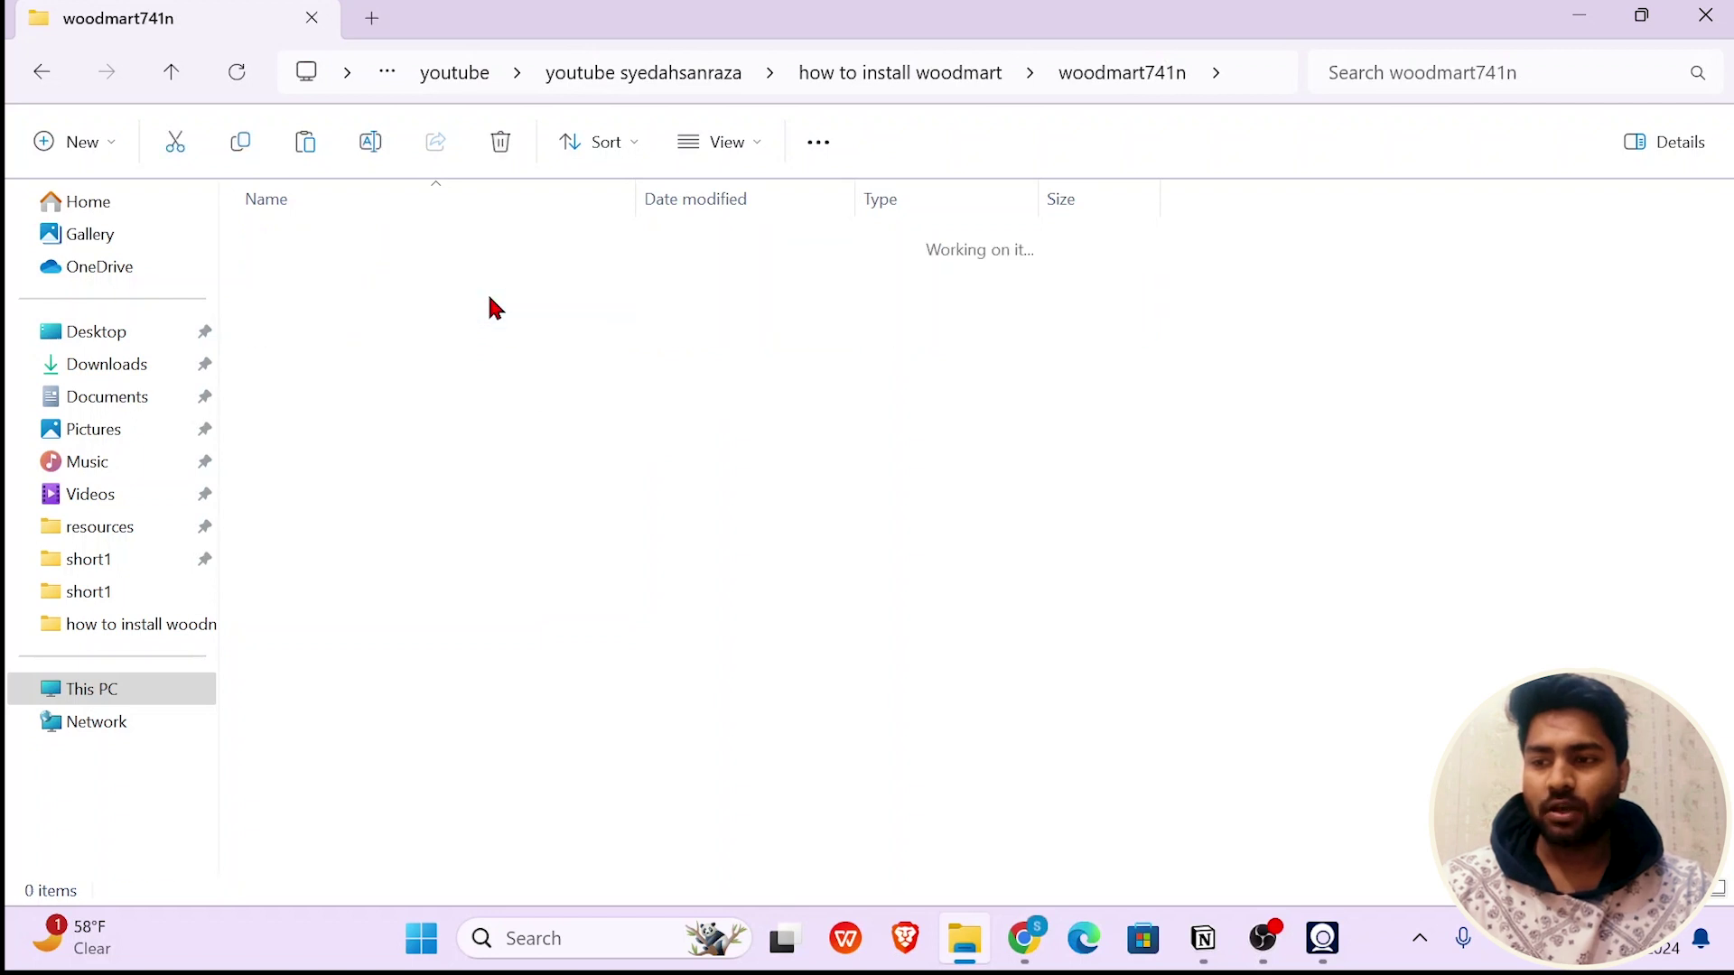
{"action": "left_click", "coordinate": [180, 74]}
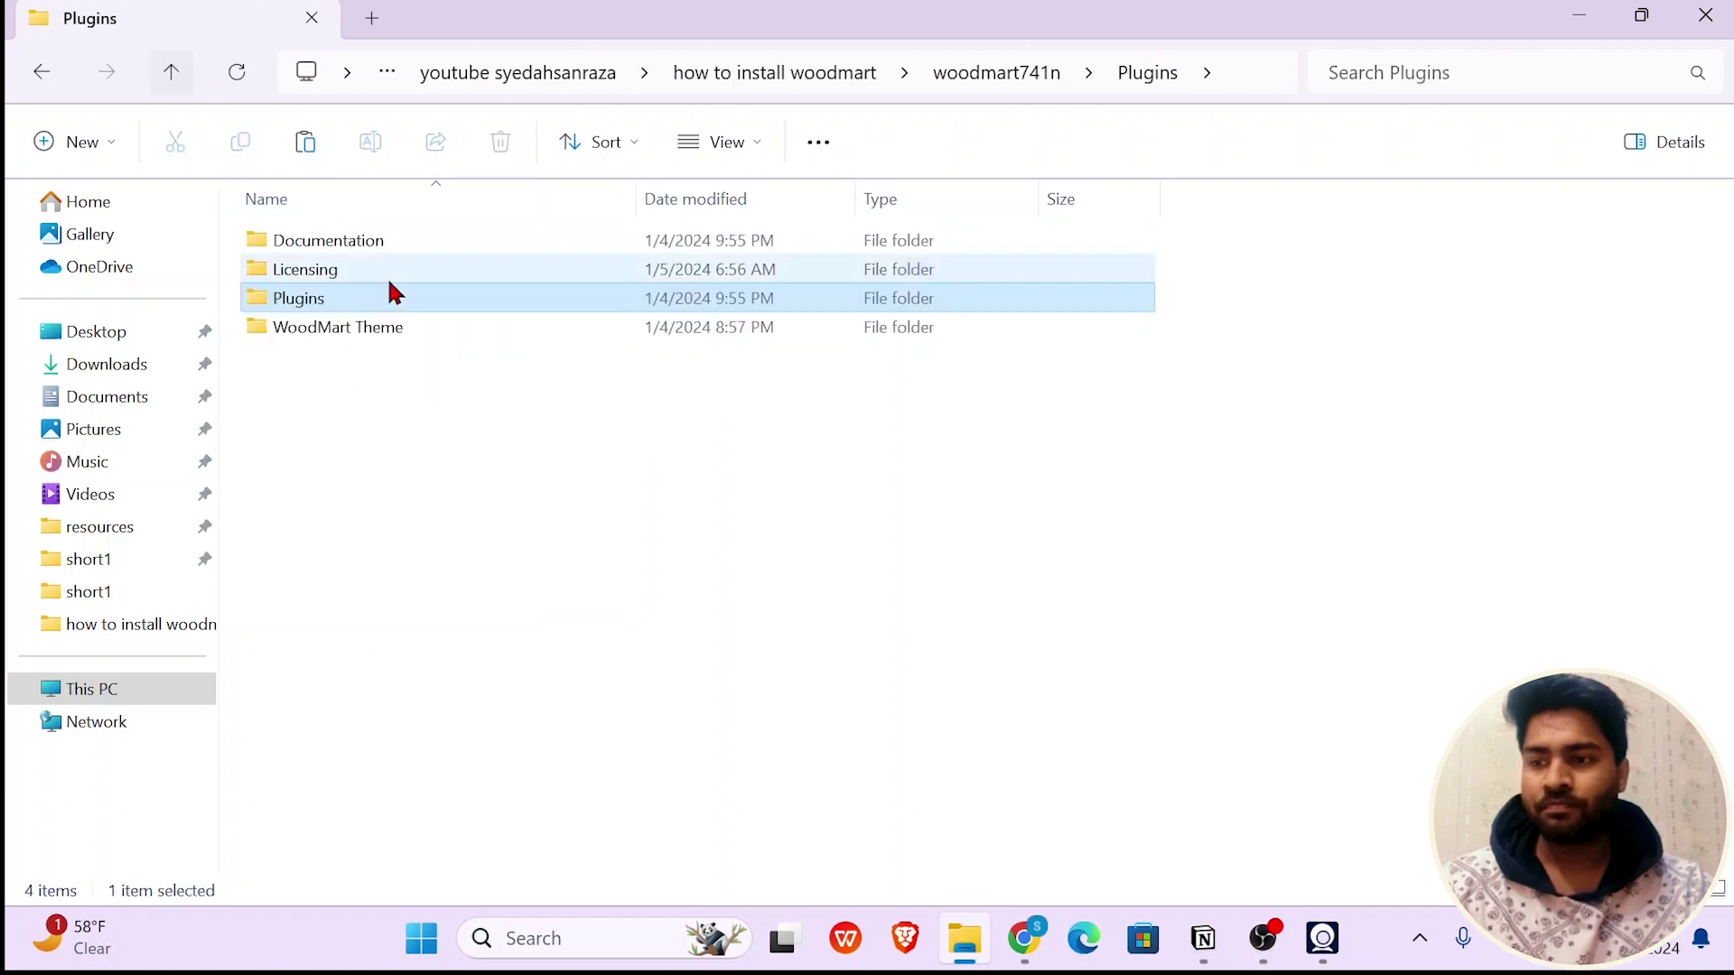
{"action": "double_click", "coordinate": [479, 331]}
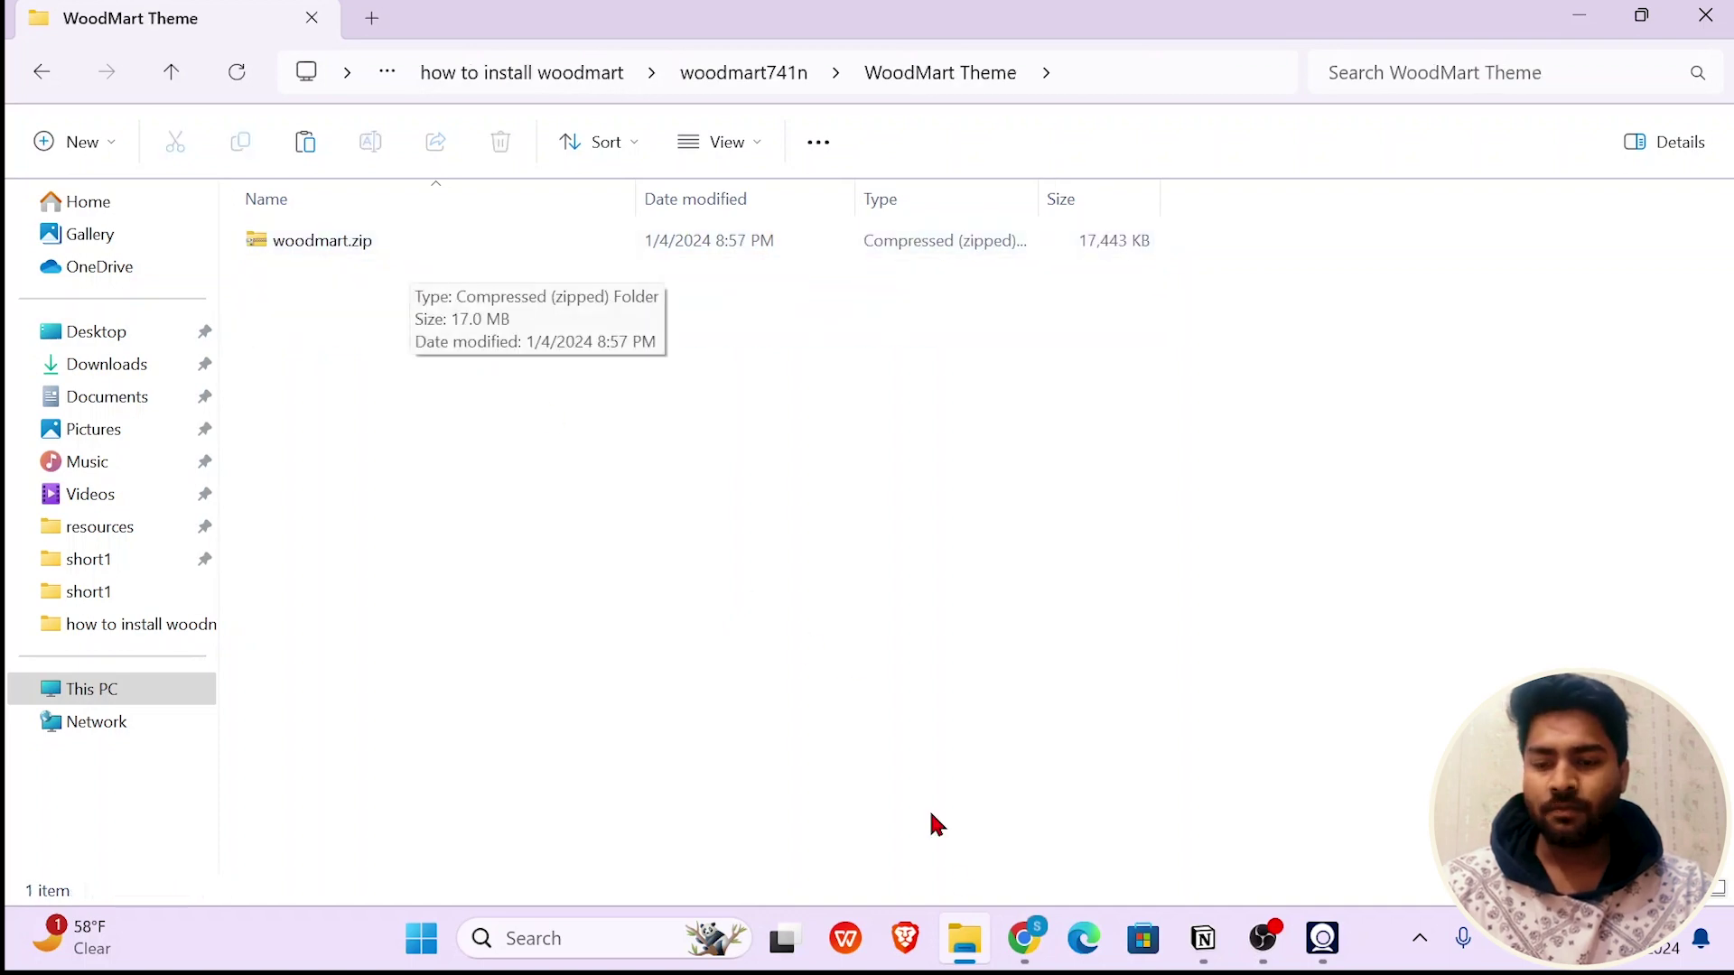
{"action": "left_click", "coordinate": [1024, 938]}
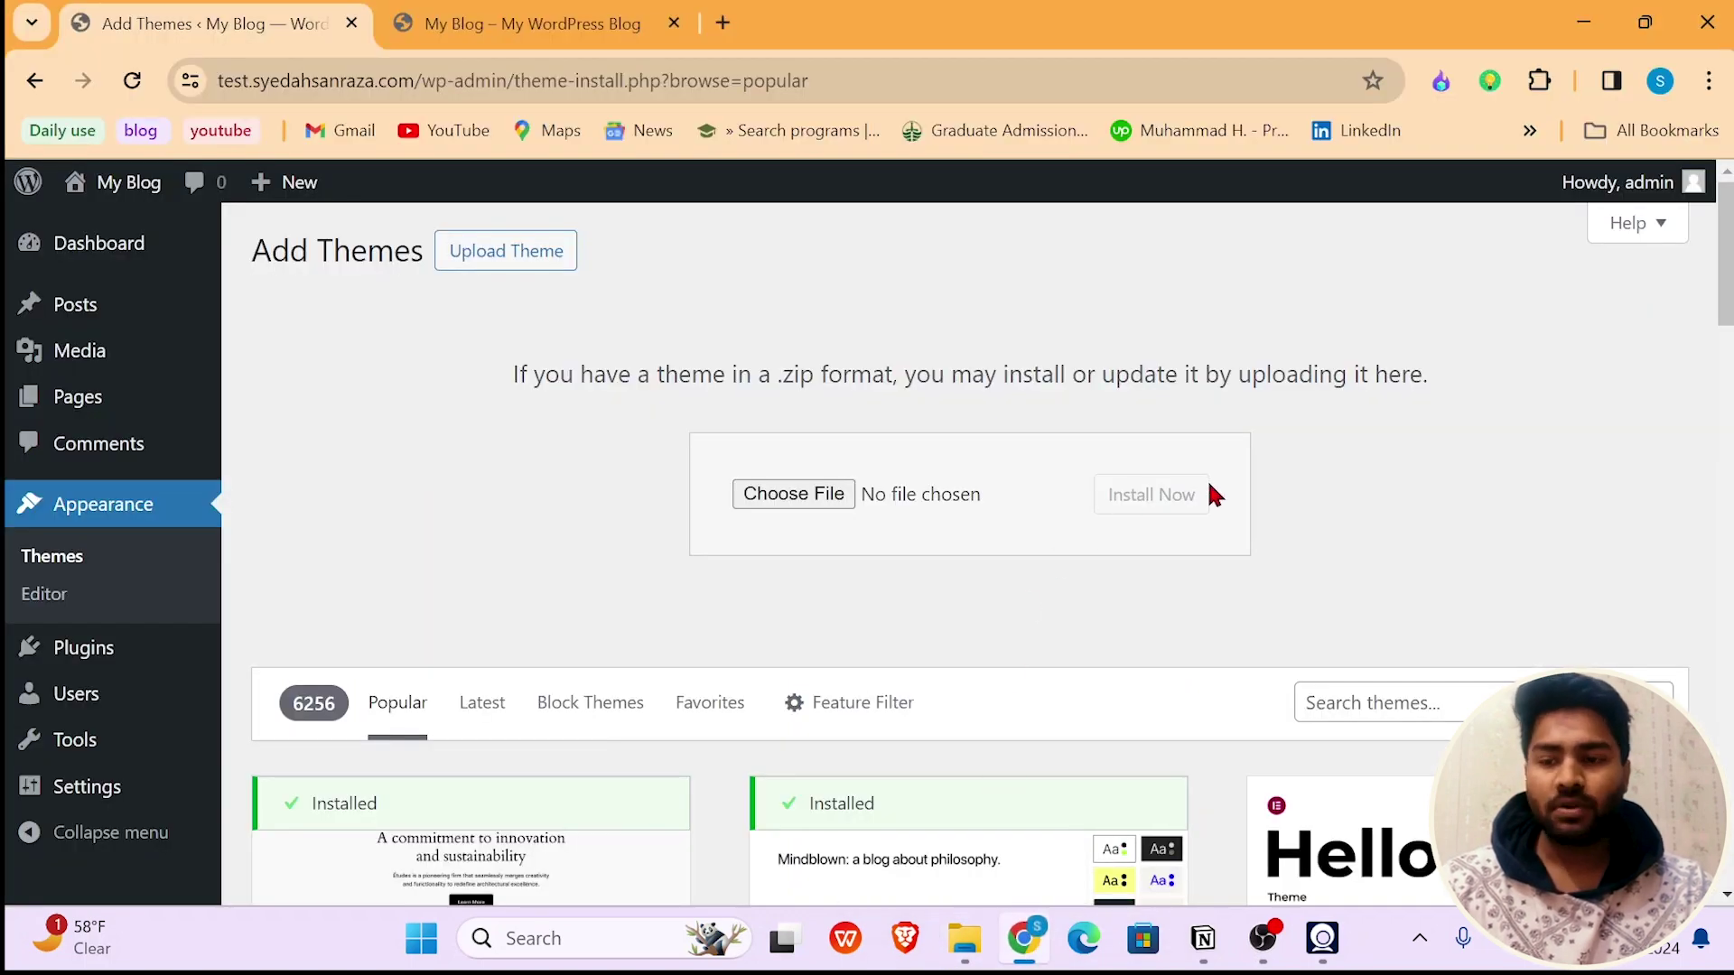
- Check in File Explorer which folder path holds woodmart.zip
{"action": "mouse_move", "coordinate": [70, 228]}
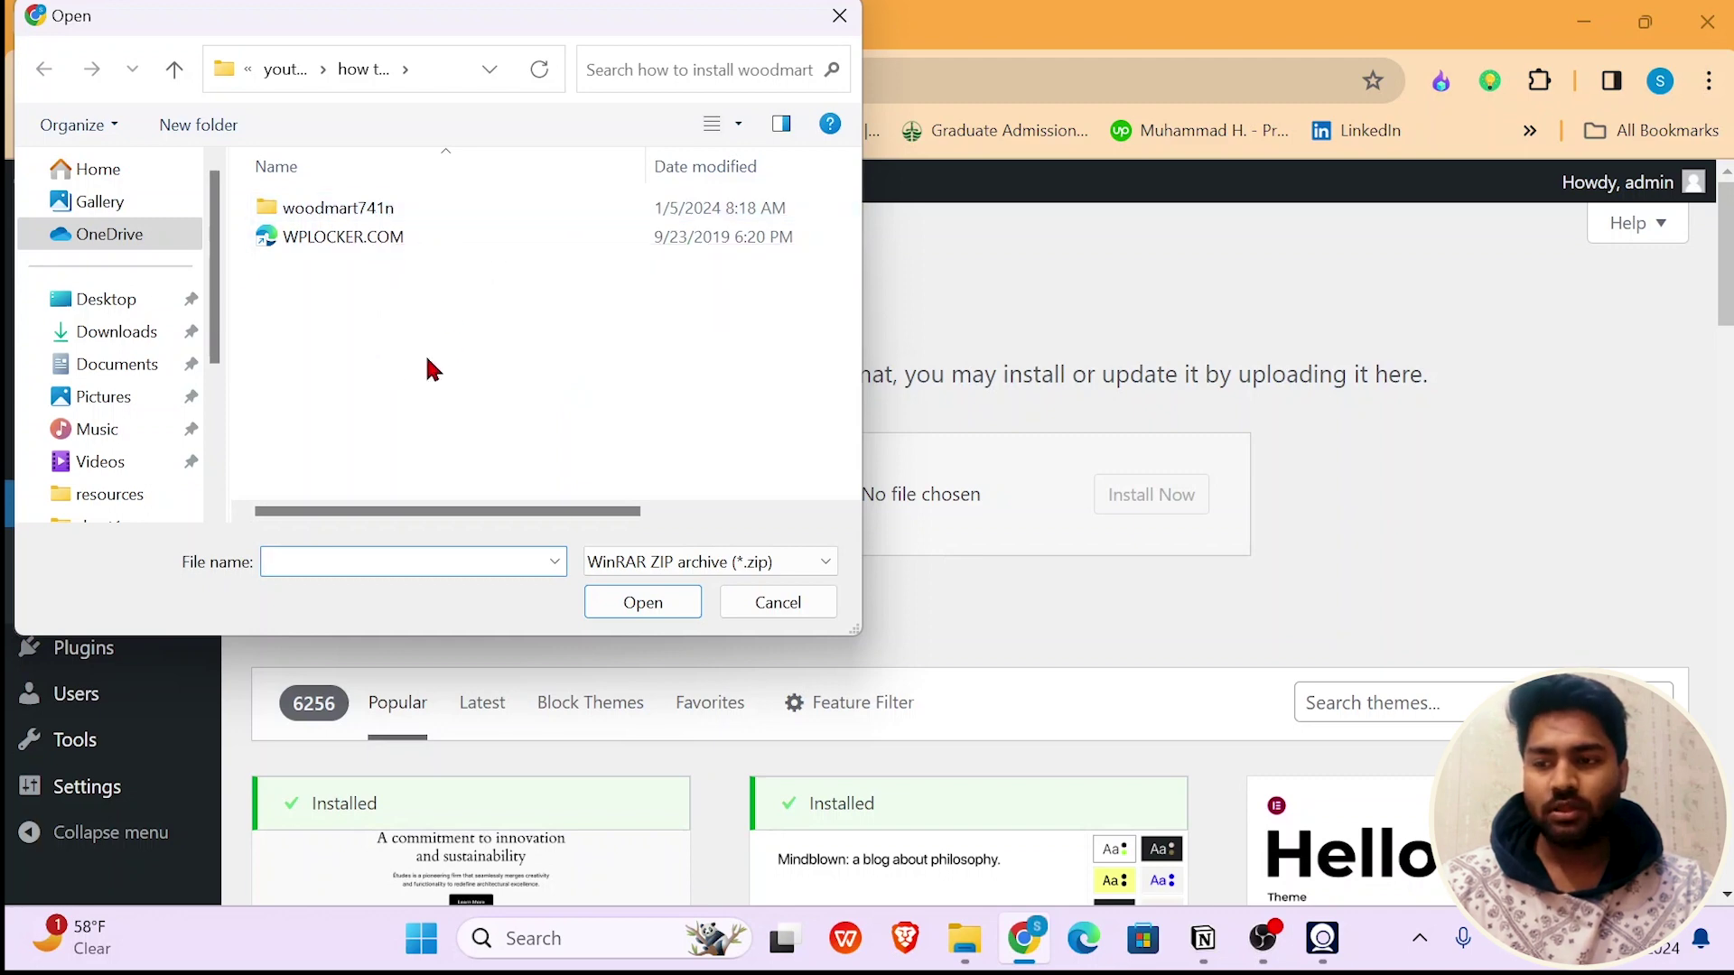
{"action": "left_click", "coordinate": [965, 939]}
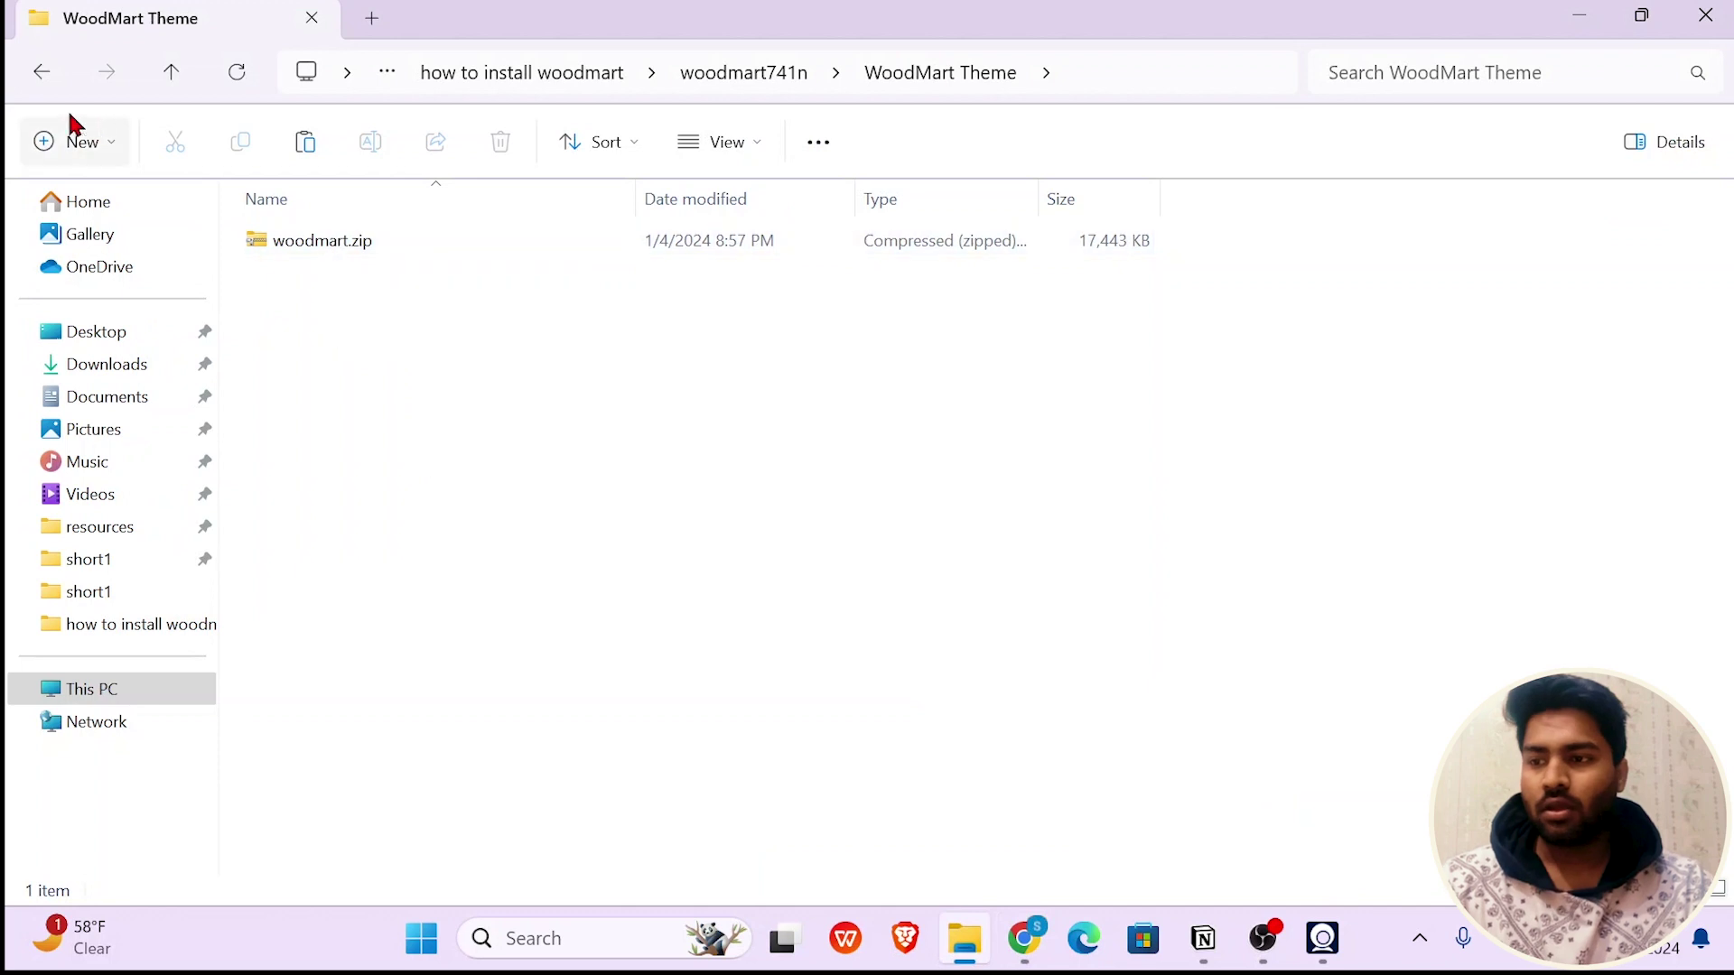
{"action": "left_click", "coordinate": [170, 73]}
{"action": "left_click", "coordinate": [170, 72]}
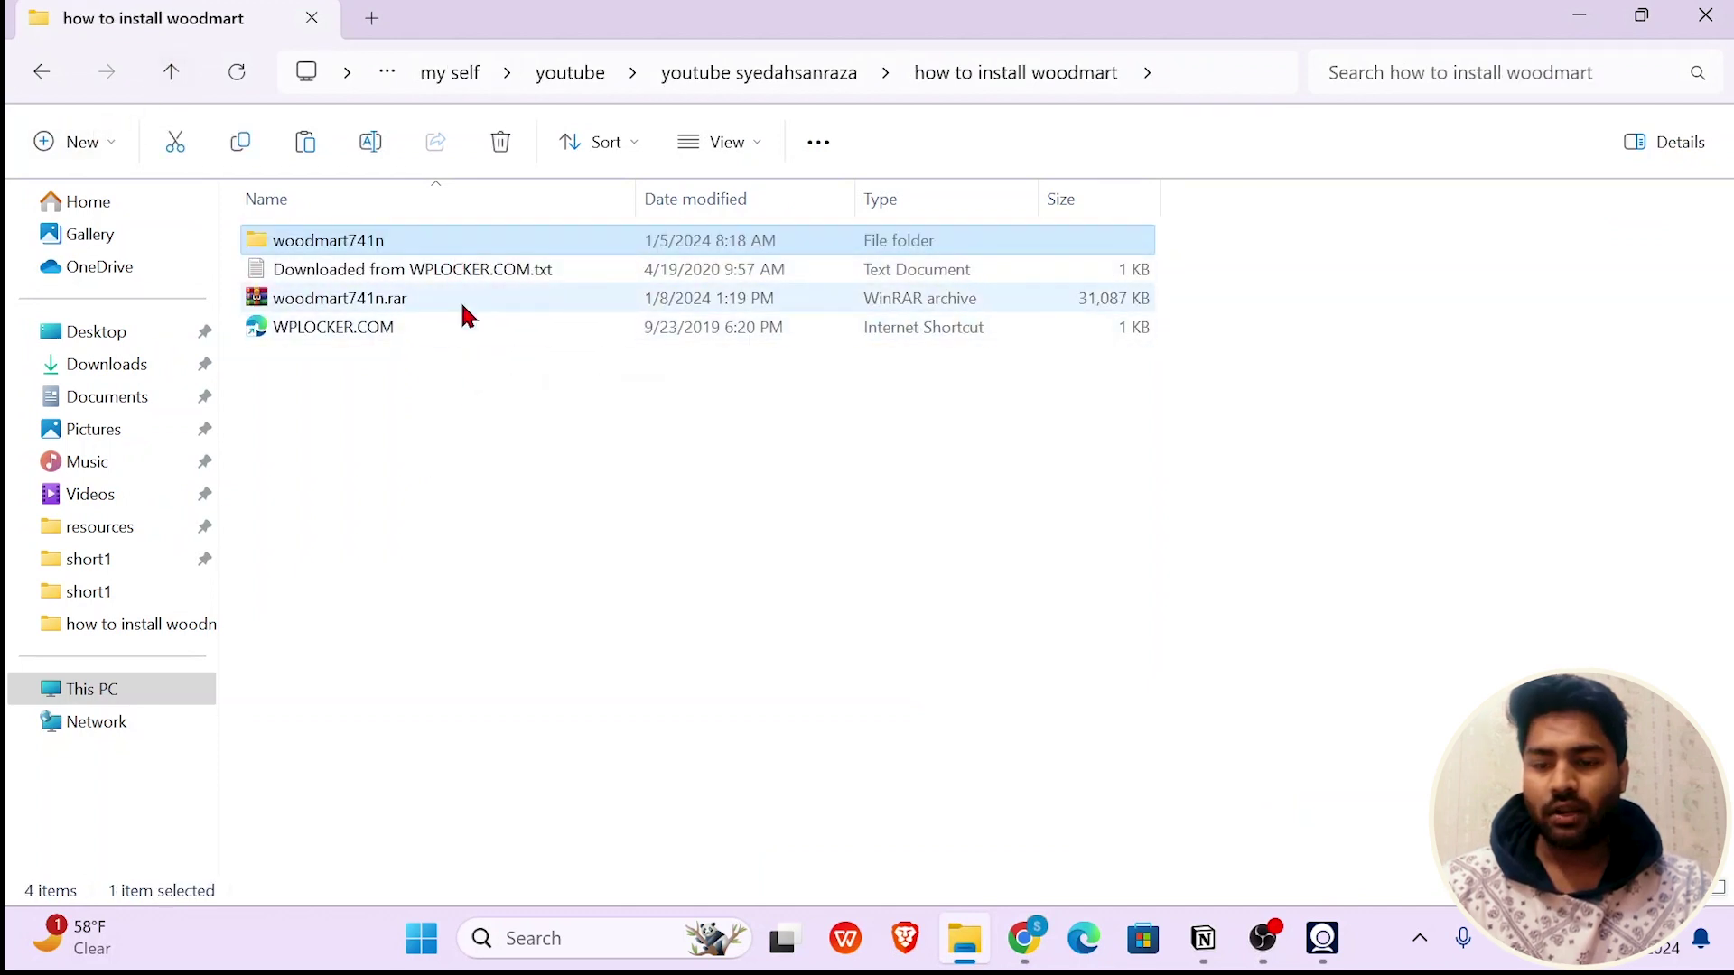
{"action": "left_click", "coordinate": [1024, 938]}
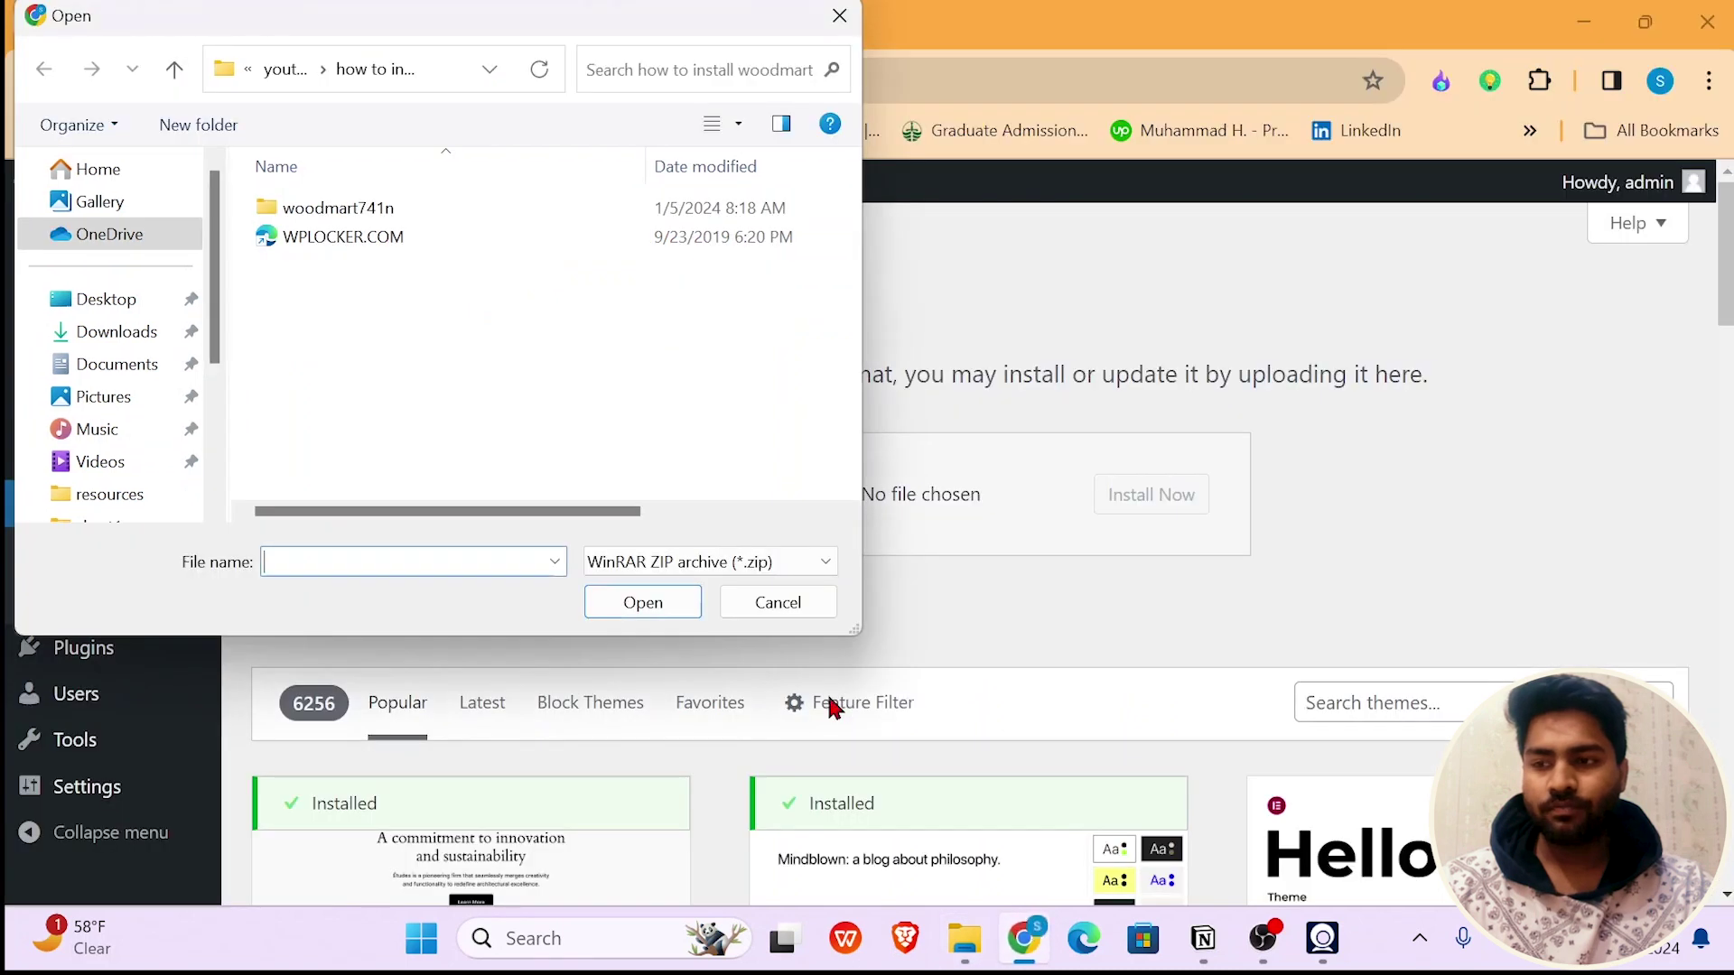
- In the file picker, select woodmart.zip from woodmart741n > WoodMart Theme as the upload file
{"action": "double_click", "coordinate": [413, 206]}
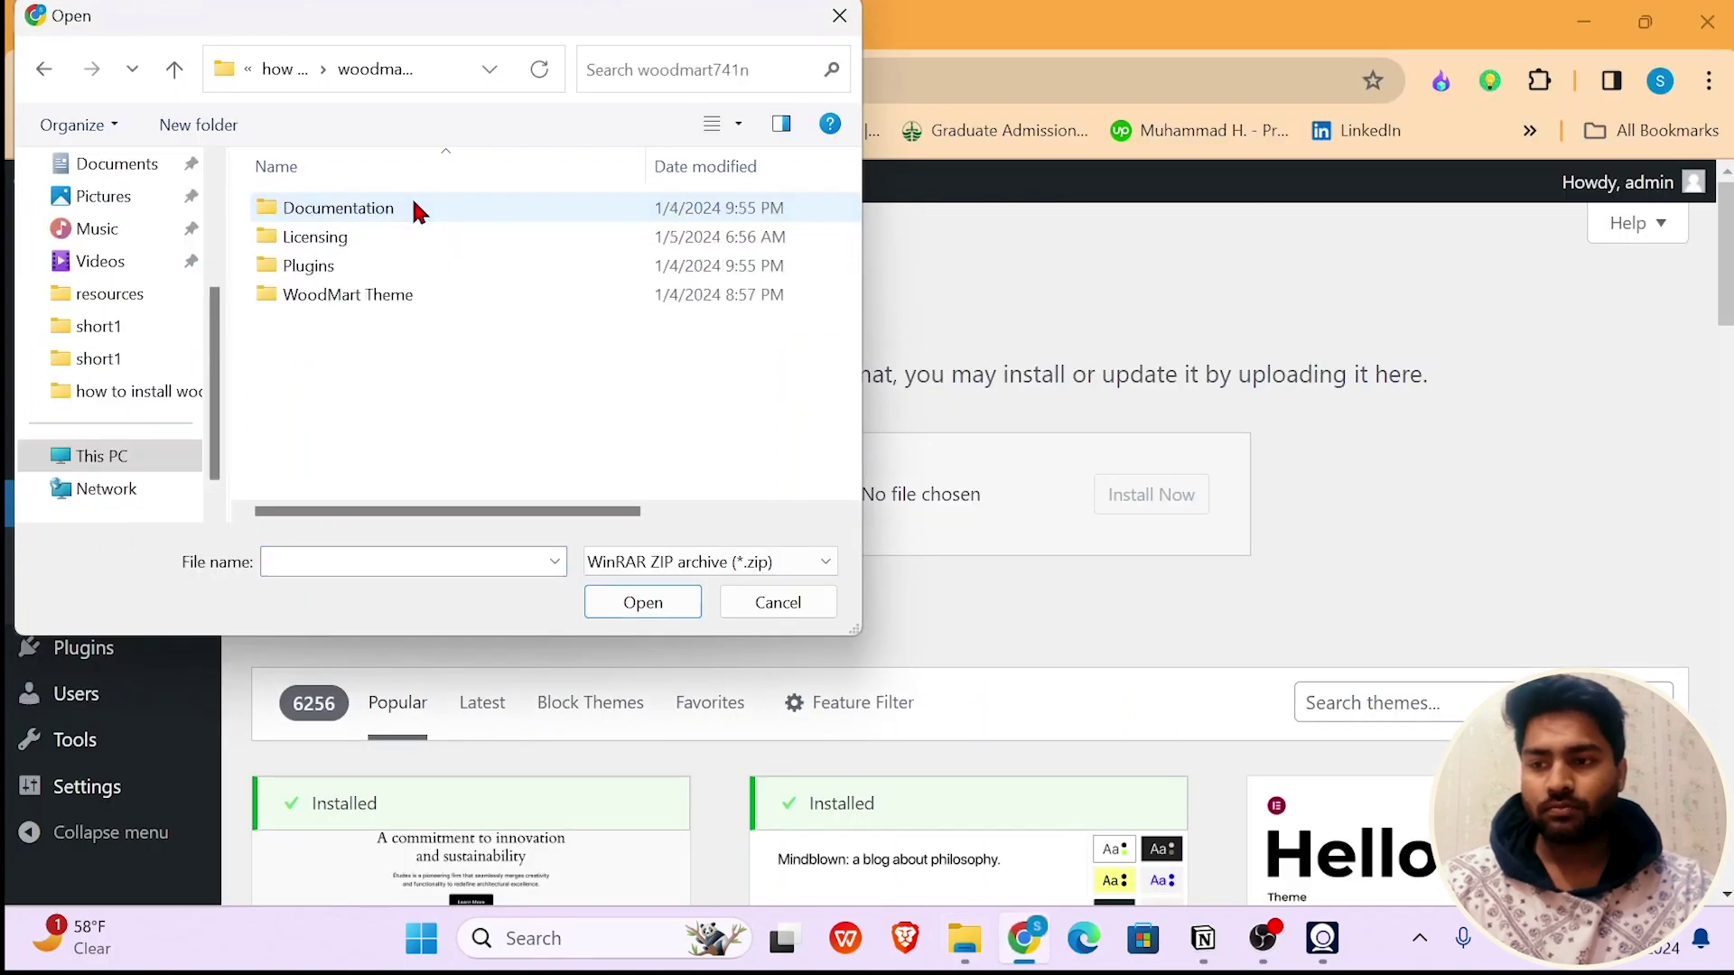
{"action": "left_click", "coordinate": [414, 296]}
{"action": "left_click", "coordinate": [413, 296]}
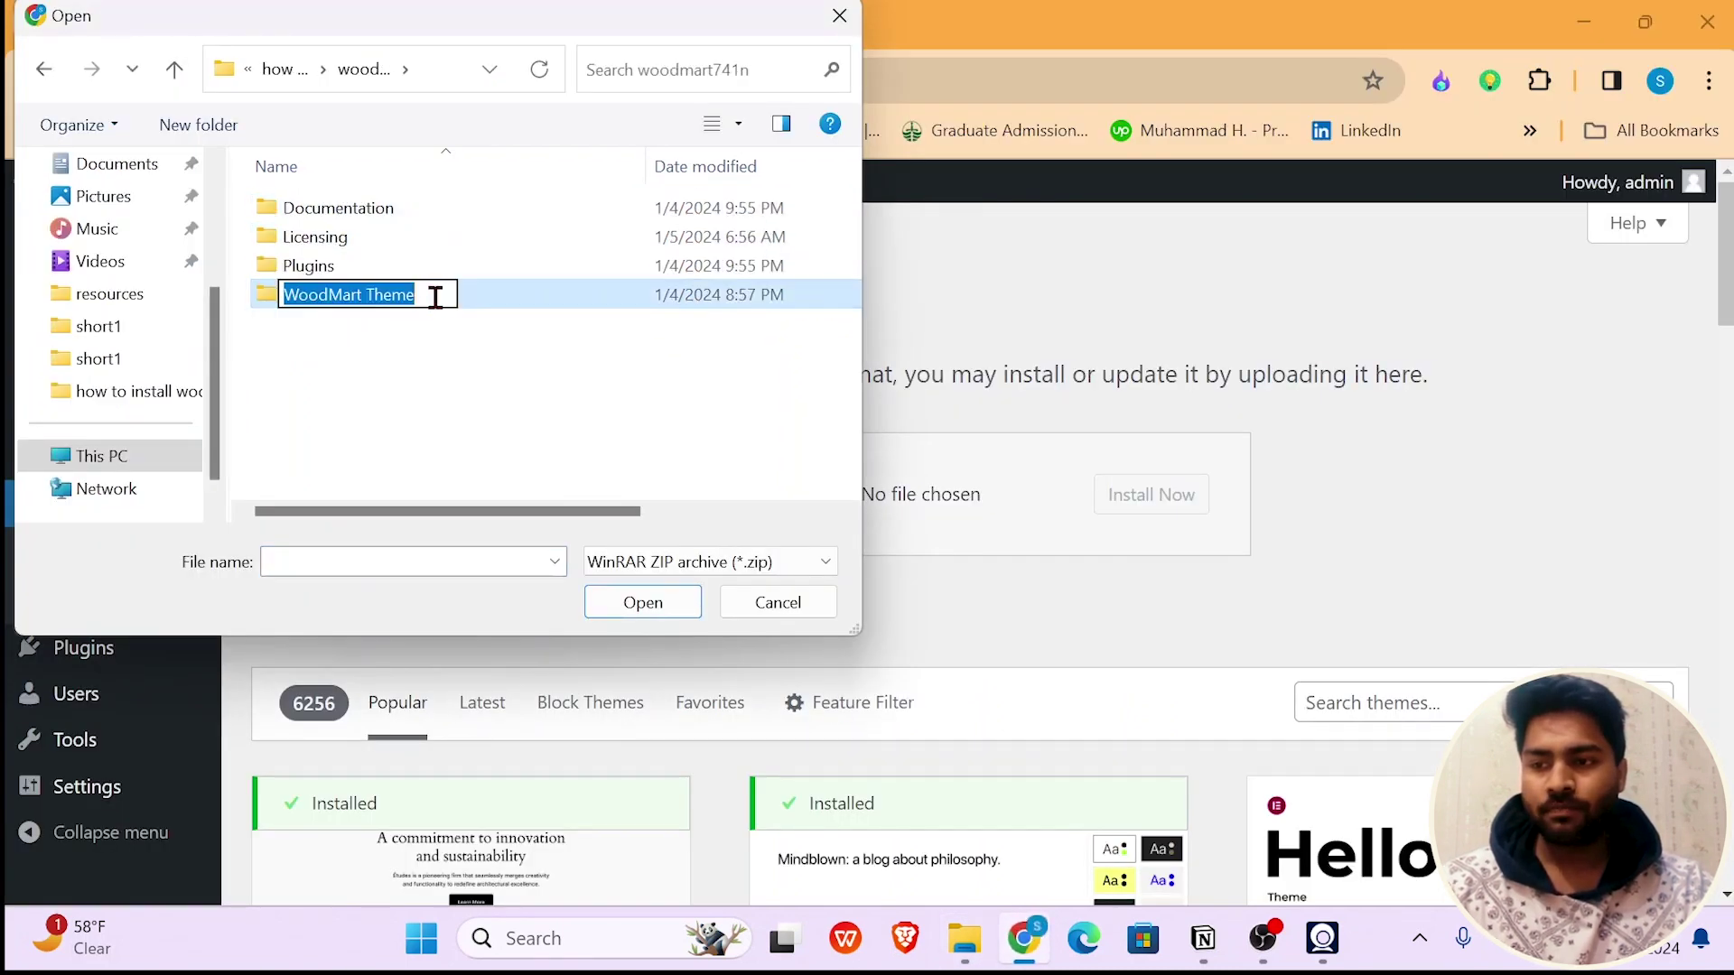
{"action": "left_click", "coordinate": [471, 295]}
{"action": "double_click", "coordinate": [472, 296]}
{"action": "left_click", "coordinate": [349, 204]}
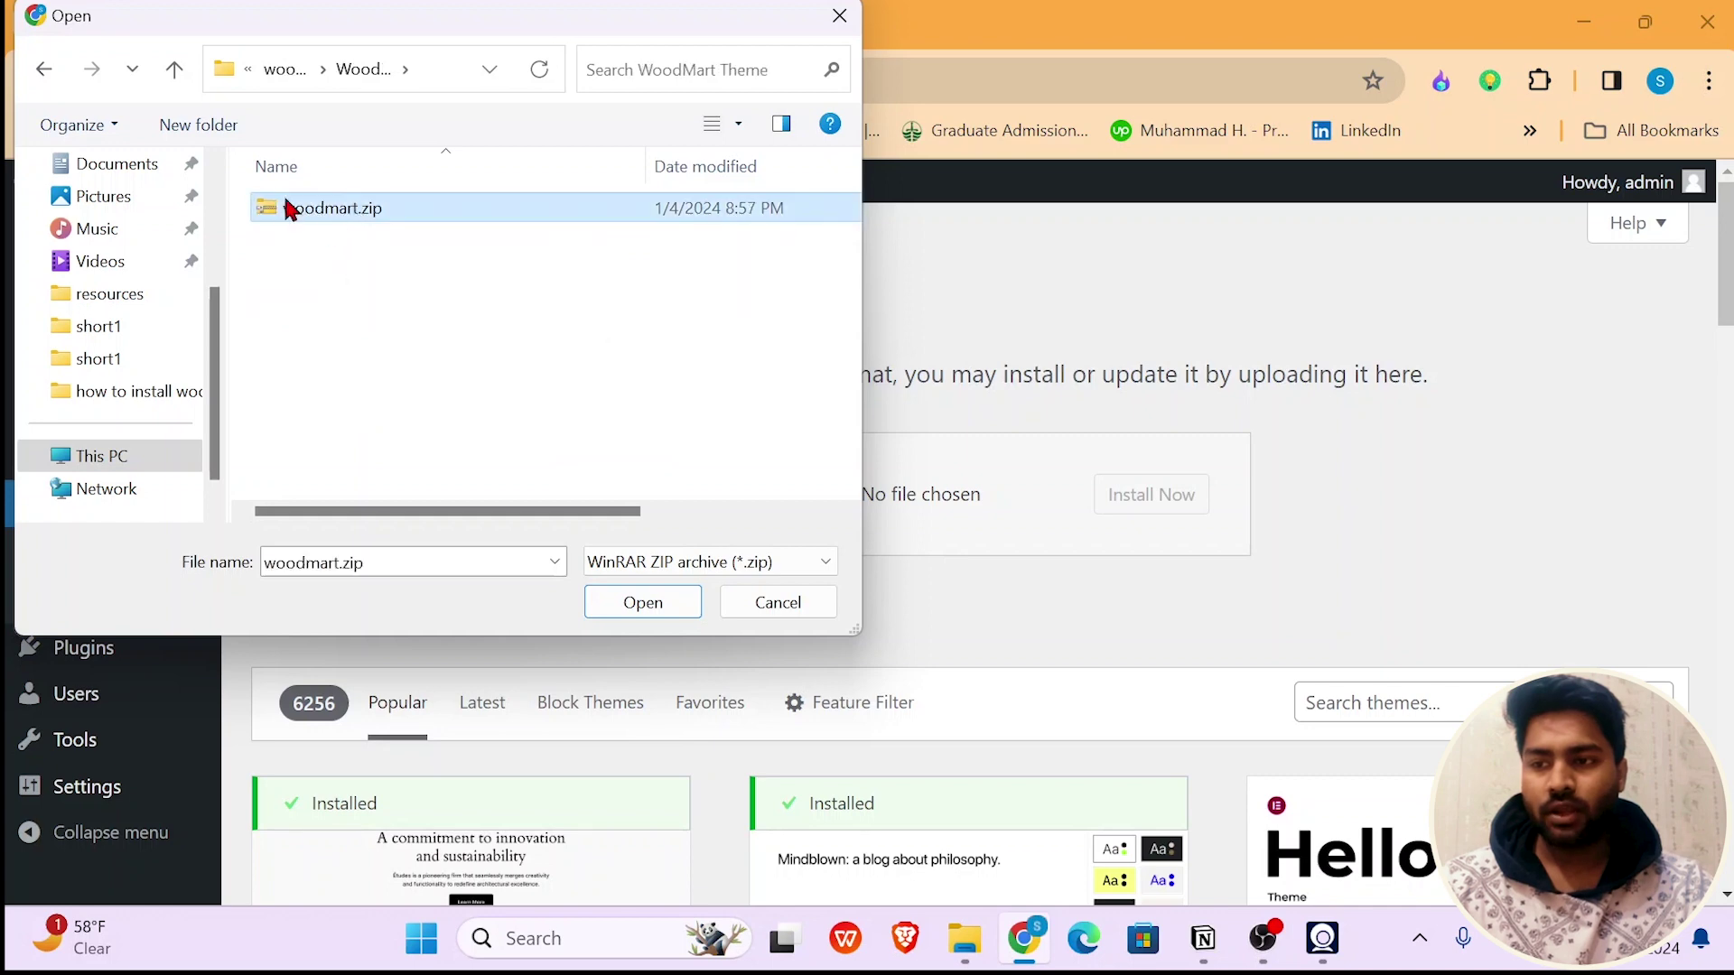
{"action": "left_click", "coordinate": [628, 600]}
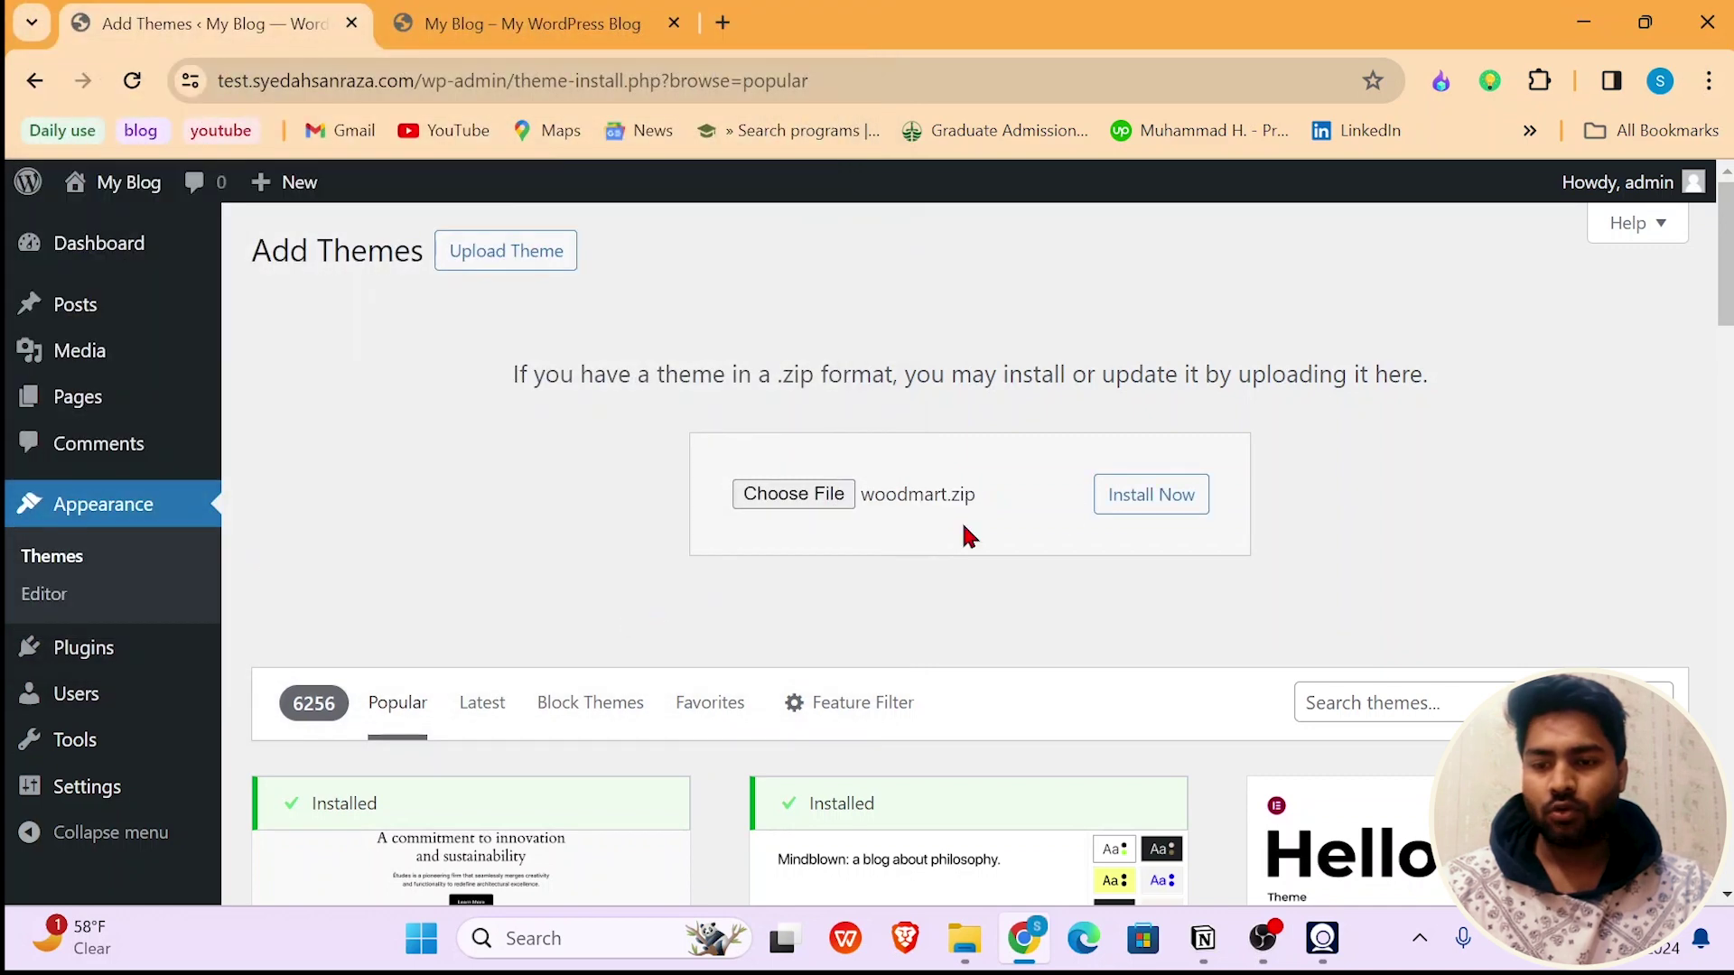
- Install the uploaded woodmart.zip theme until 'Theme installed successfully' appears
{"action": "left_click", "coordinate": [1145, 495]}
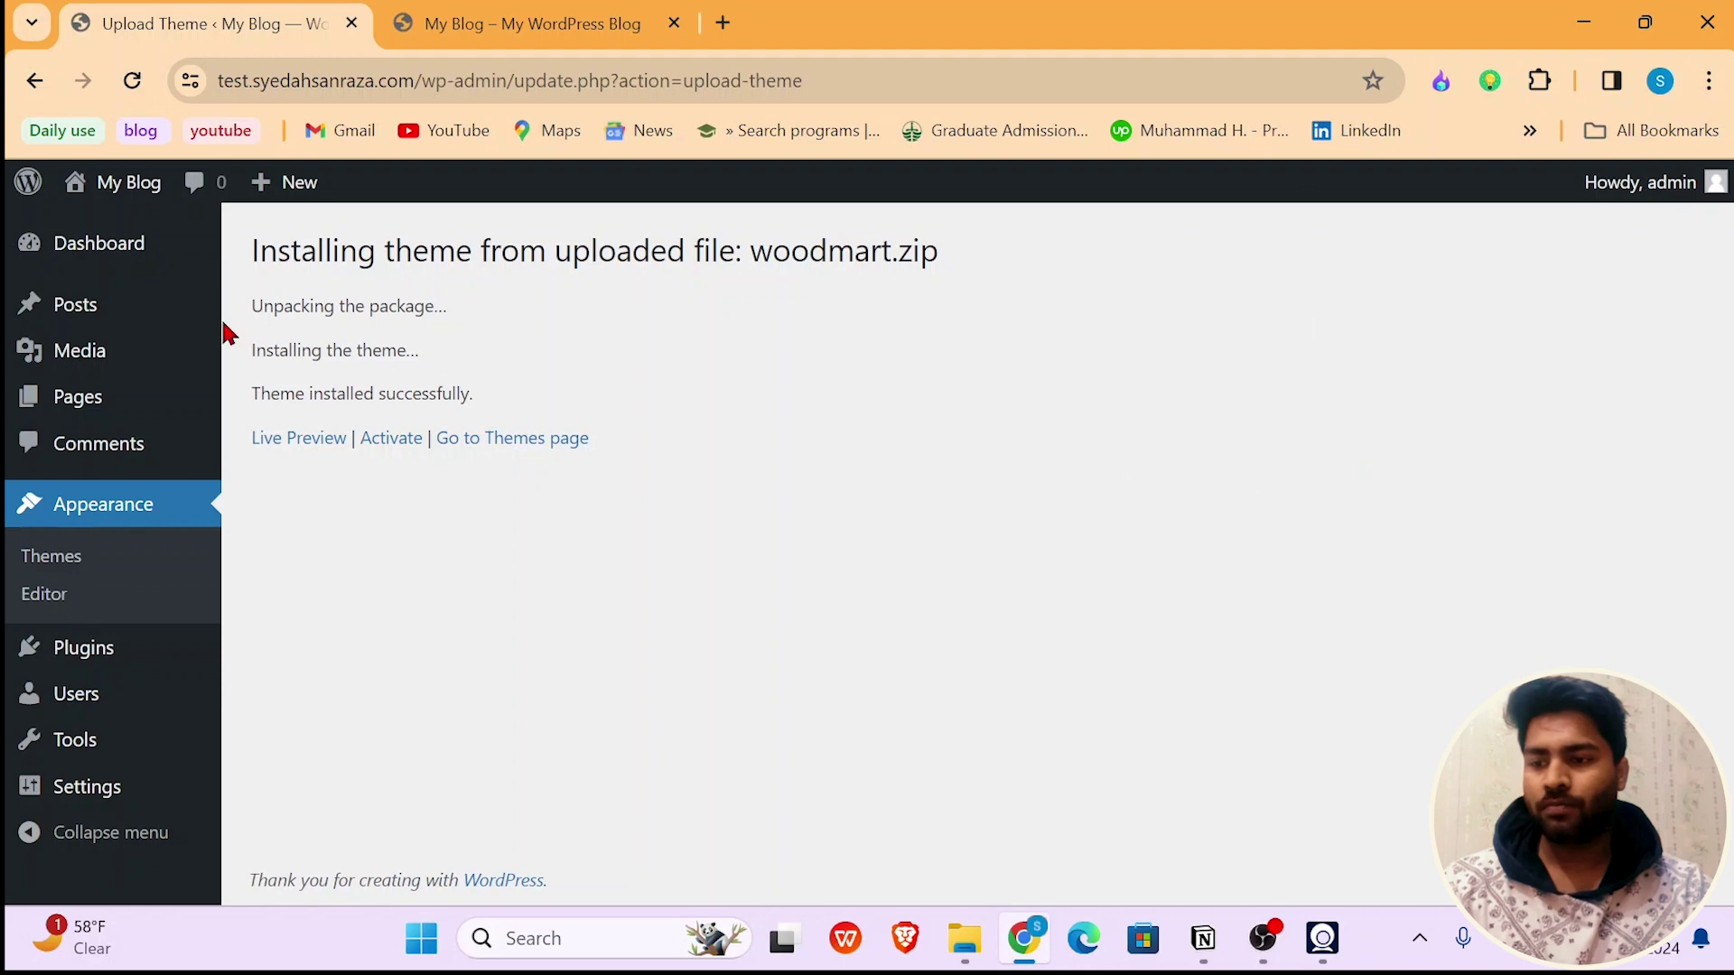
- Open the WoodMart Live Preview in a new tab and activate the theme, reaching its setup wizard
{"action": "right_click", "coordinate": [319, 446]}
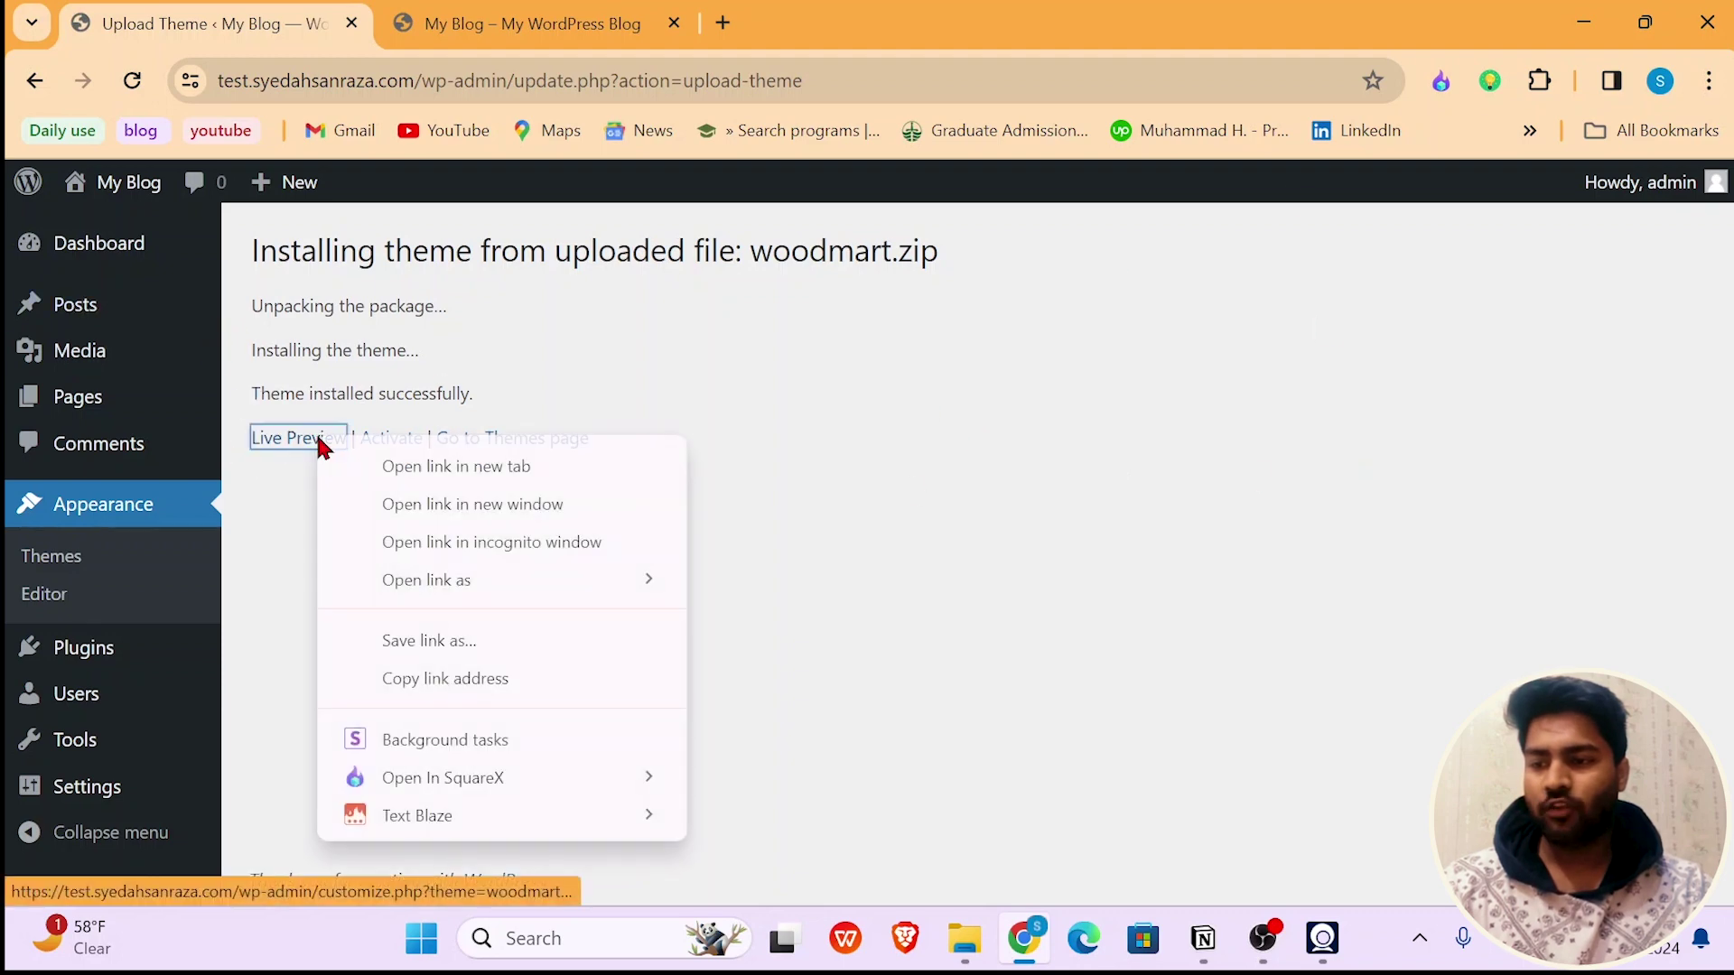
{"action": "left_click", "coordinate": [458, 469]}
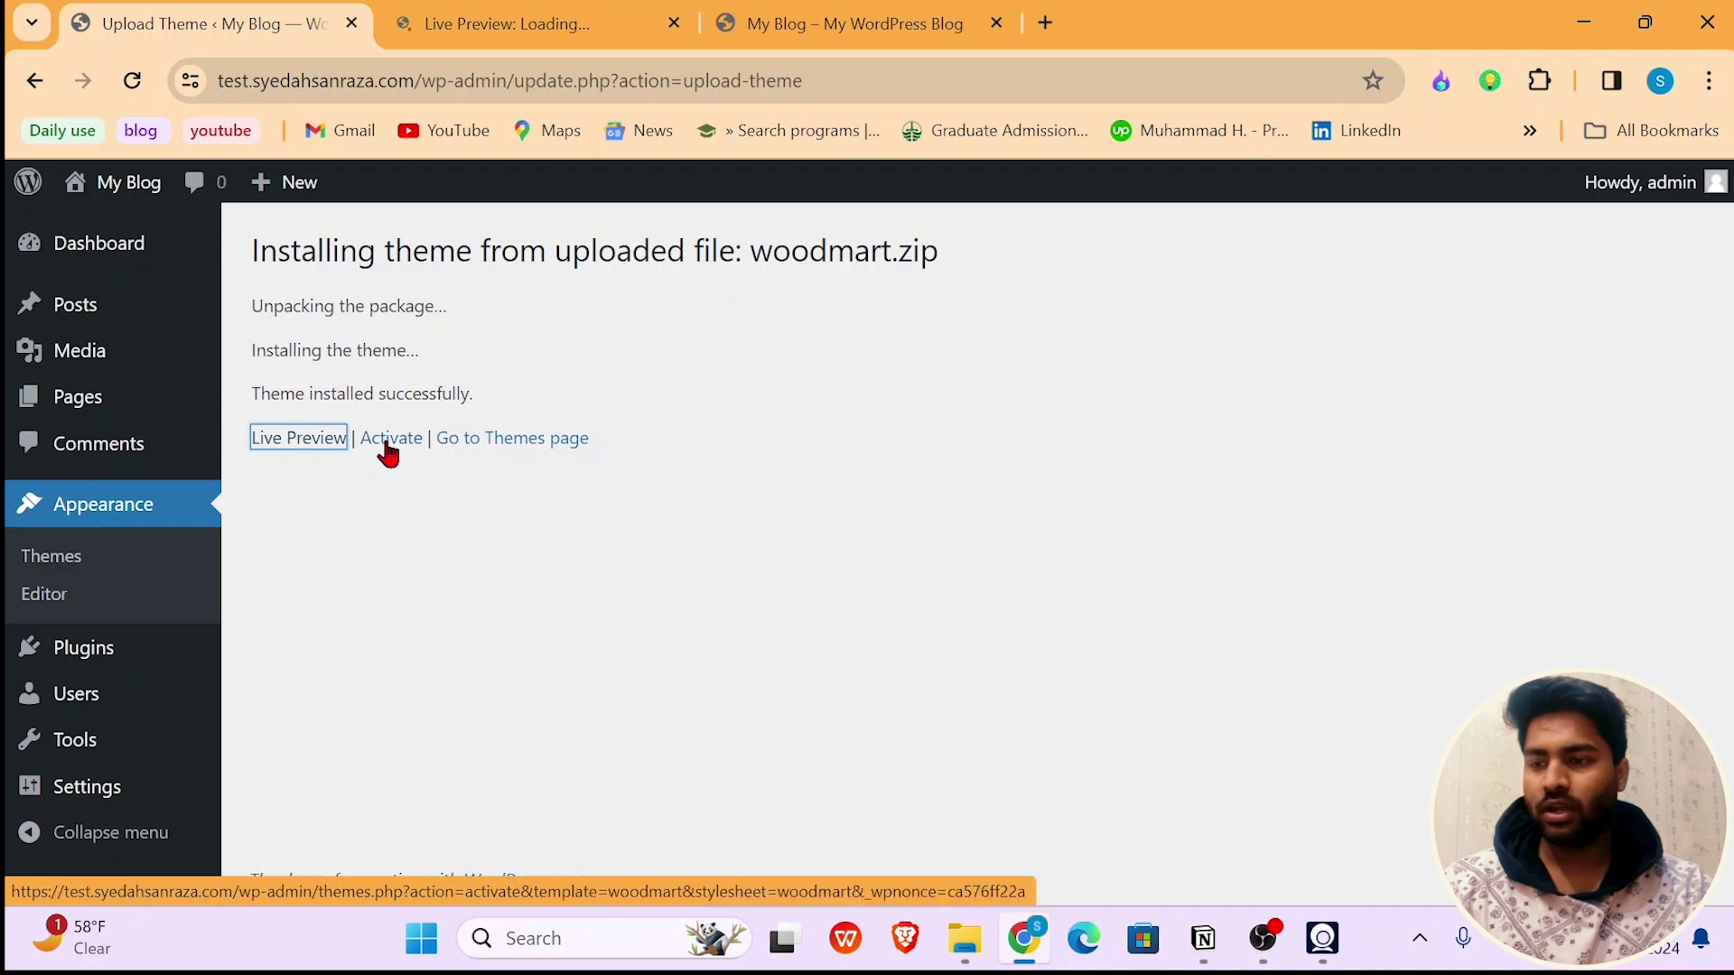
{"action": "left_click", "coordinate": [387, 448]}
{"action": "left_click", "coordinate": [503, 12]}
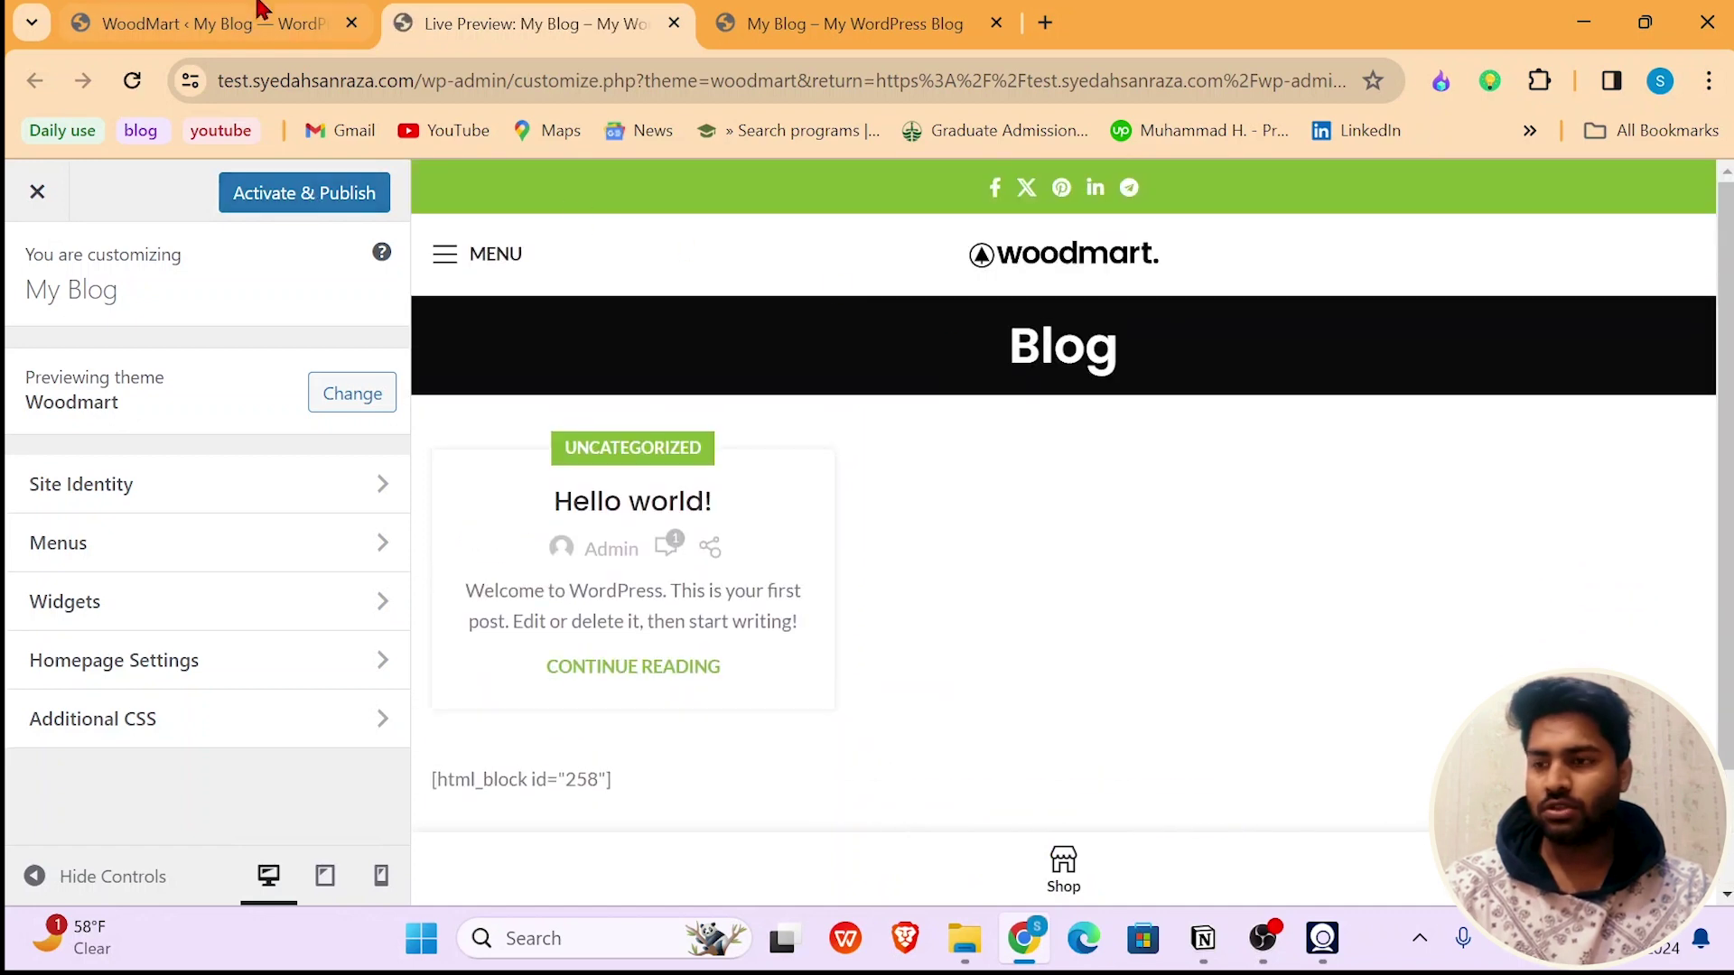
{"action": "left_click", "coordinate": [213, 24]}
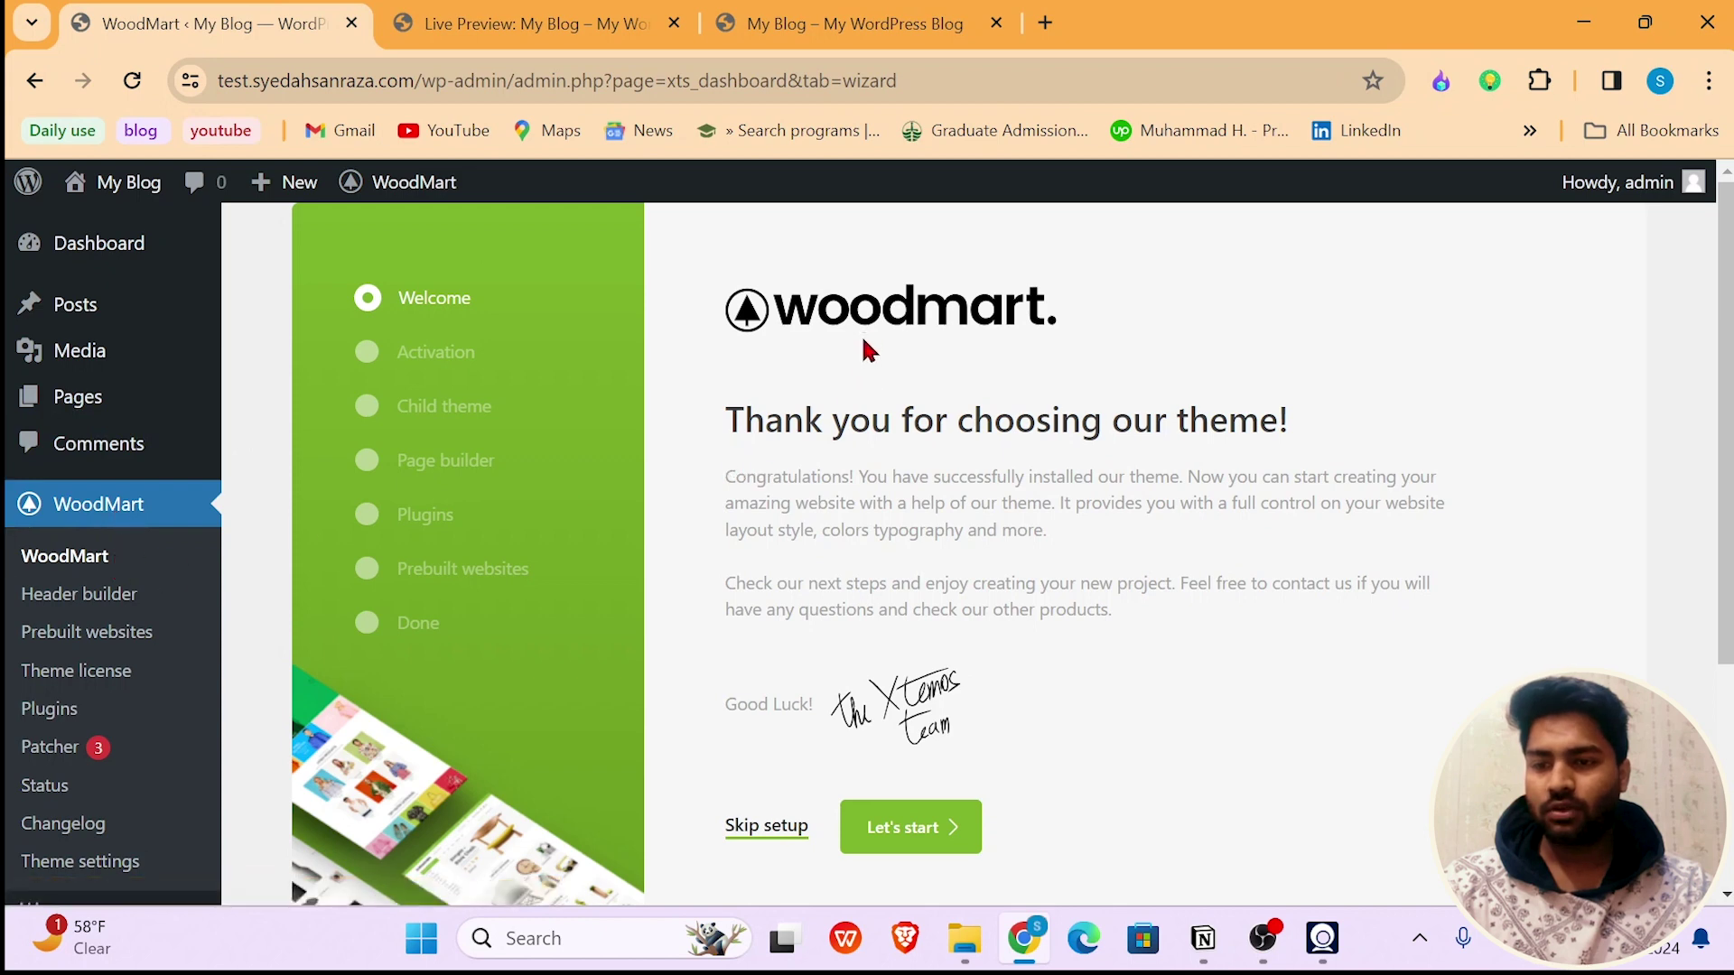
- Launch the WoodMart wizard with Let's start and reach the Theme license activation step
{"action": "left_click", "coordinate": [927, 842]}
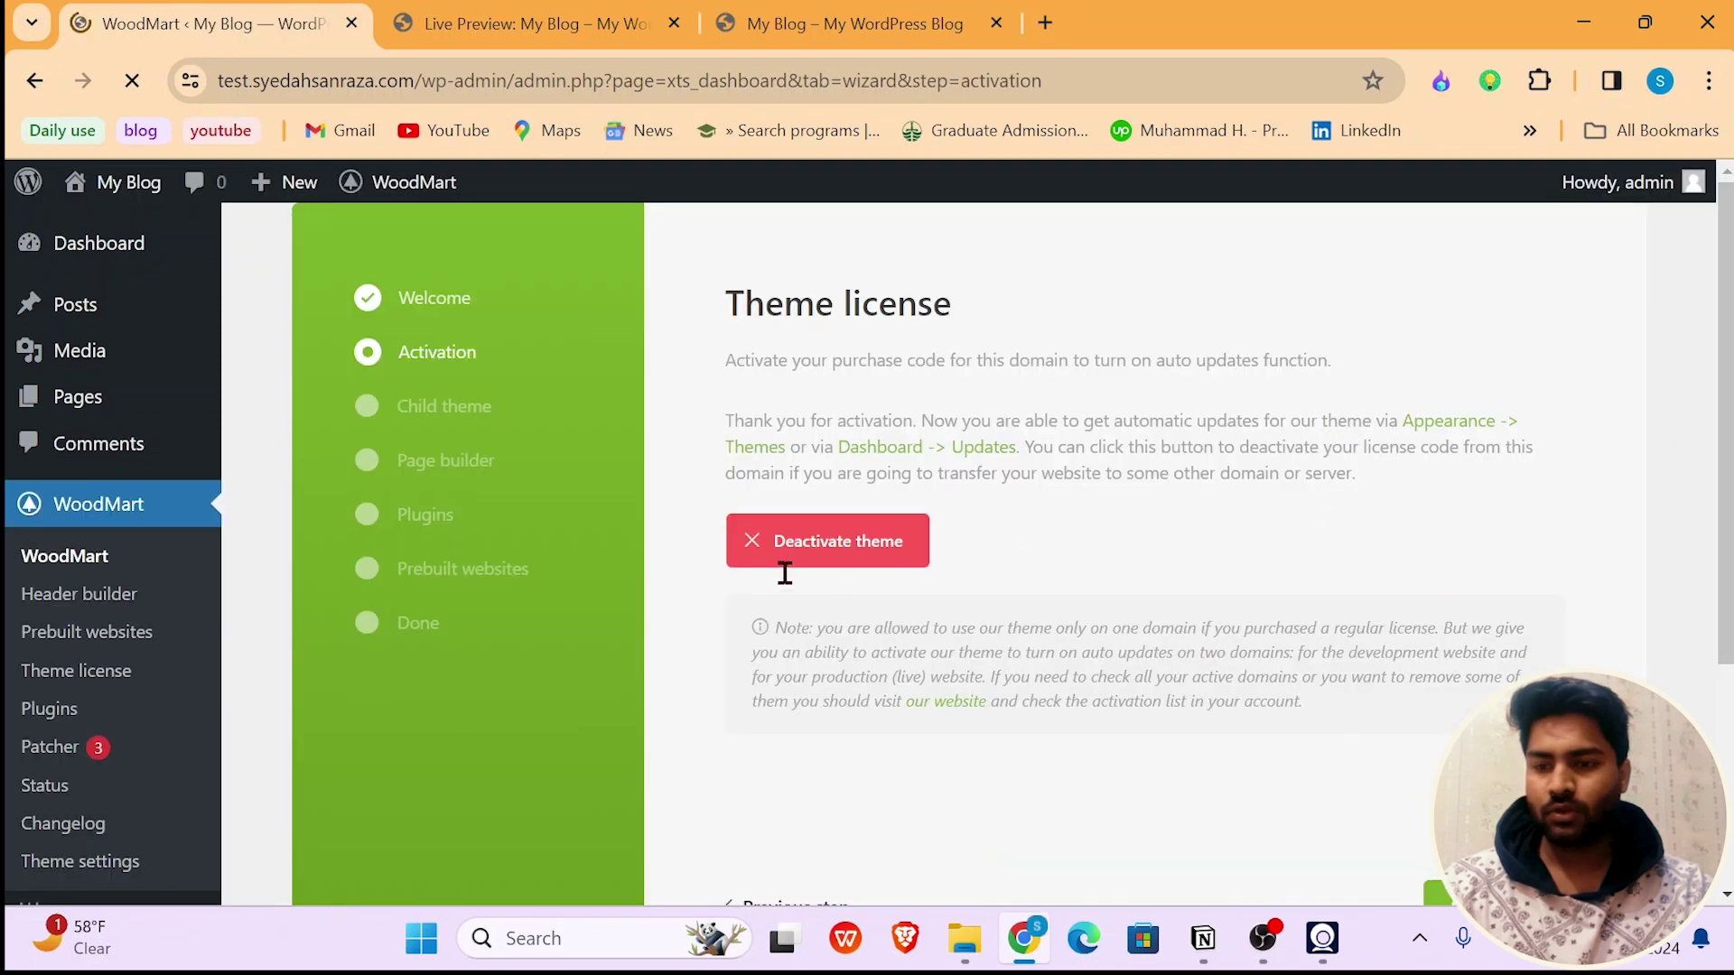
{"action": "scroll", "coordinate": [1357, 450], "scroll_direction": "down", "scroll_amount": 3}
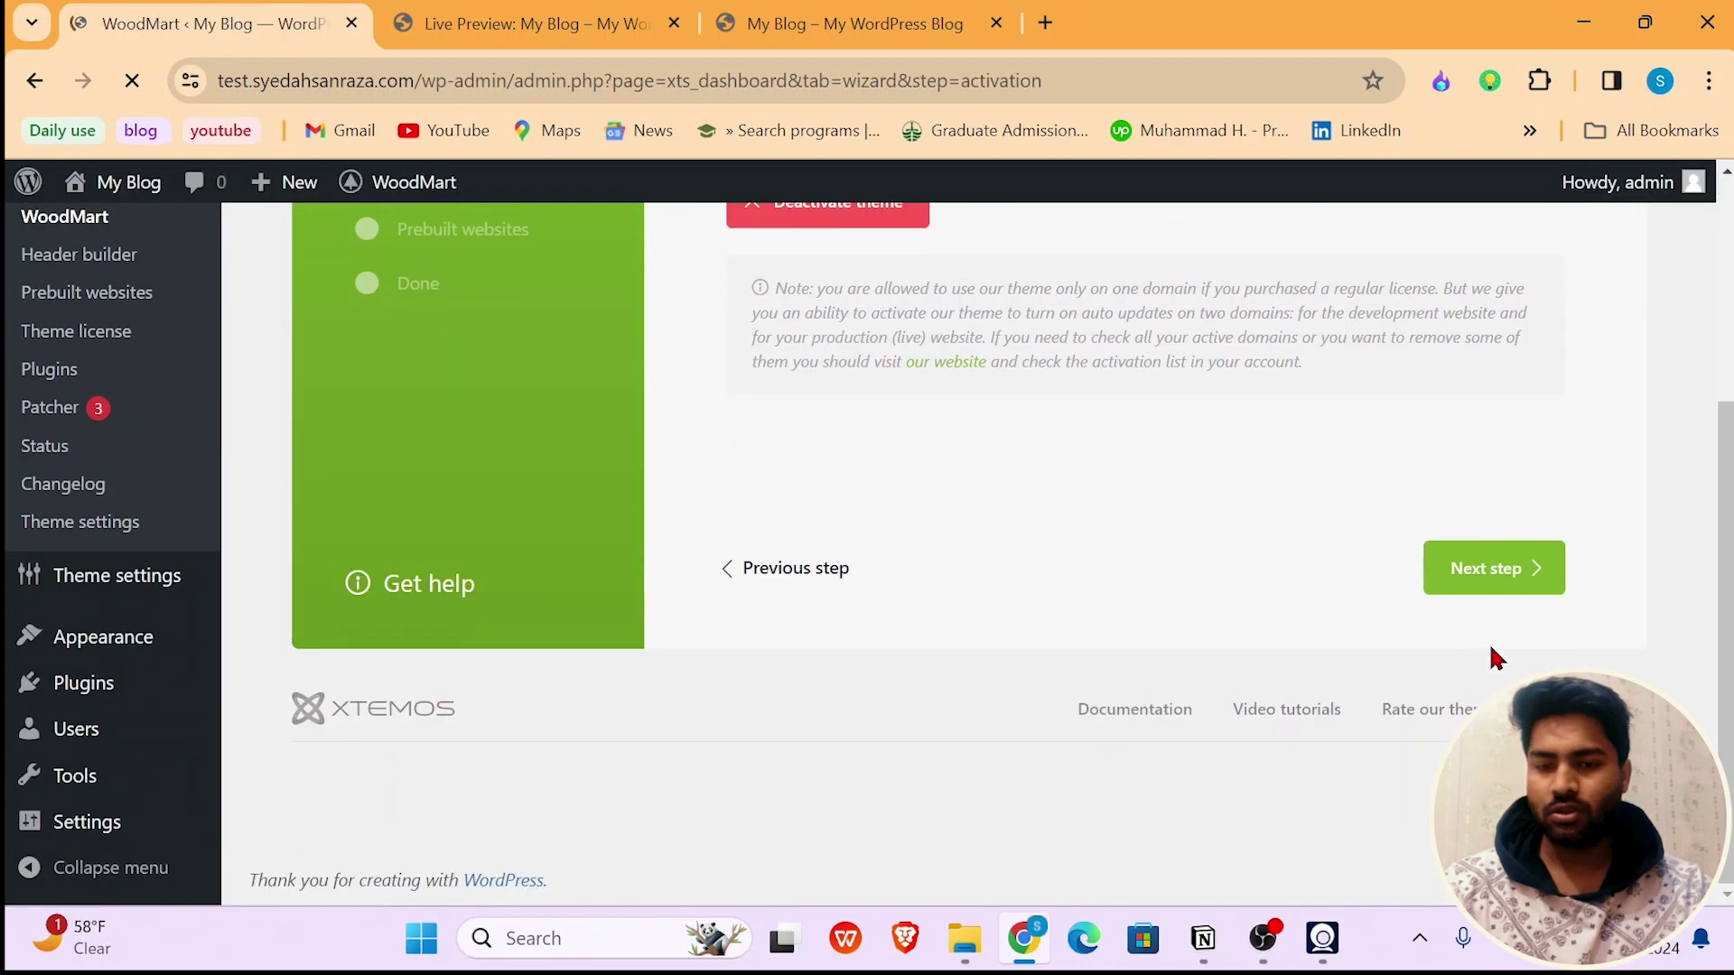
- Install and activate the WoodMart child theme
{"action": "left_click", "coordinate": [1516, 578]}
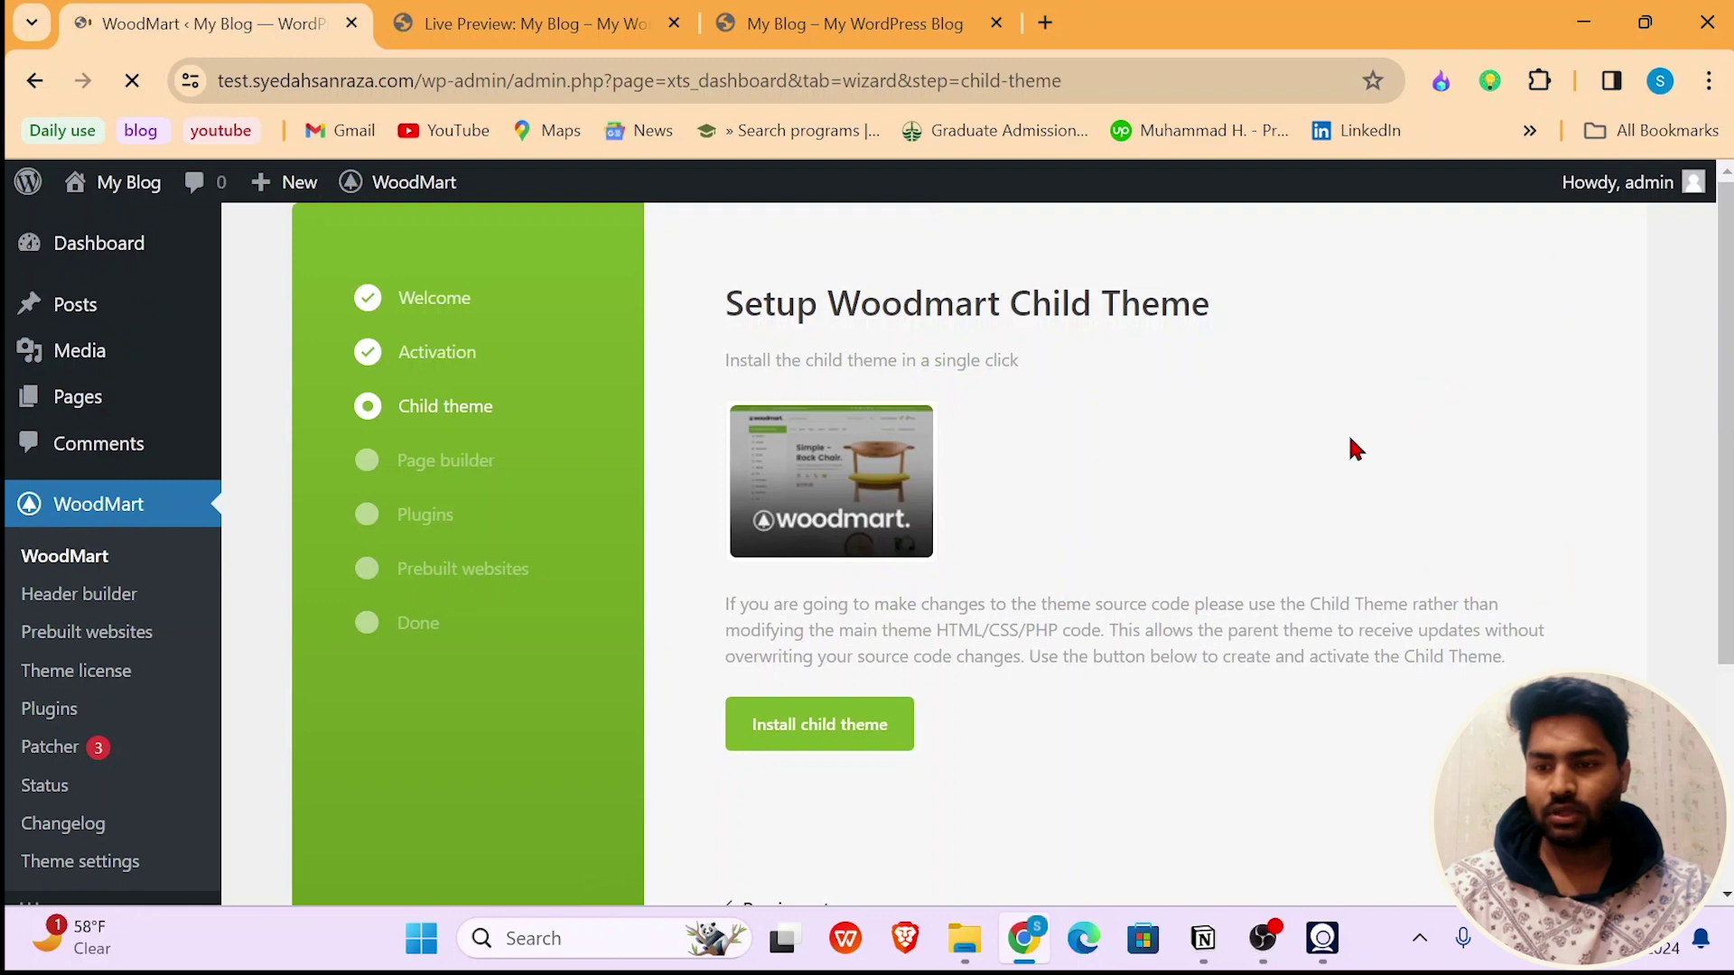
{"action": "left_click", "coordinate": [835, 725]}
{"action": "scroll", "coordinate": [1336, 415], "scroll_direction": "down", "scroll_amount": 3}
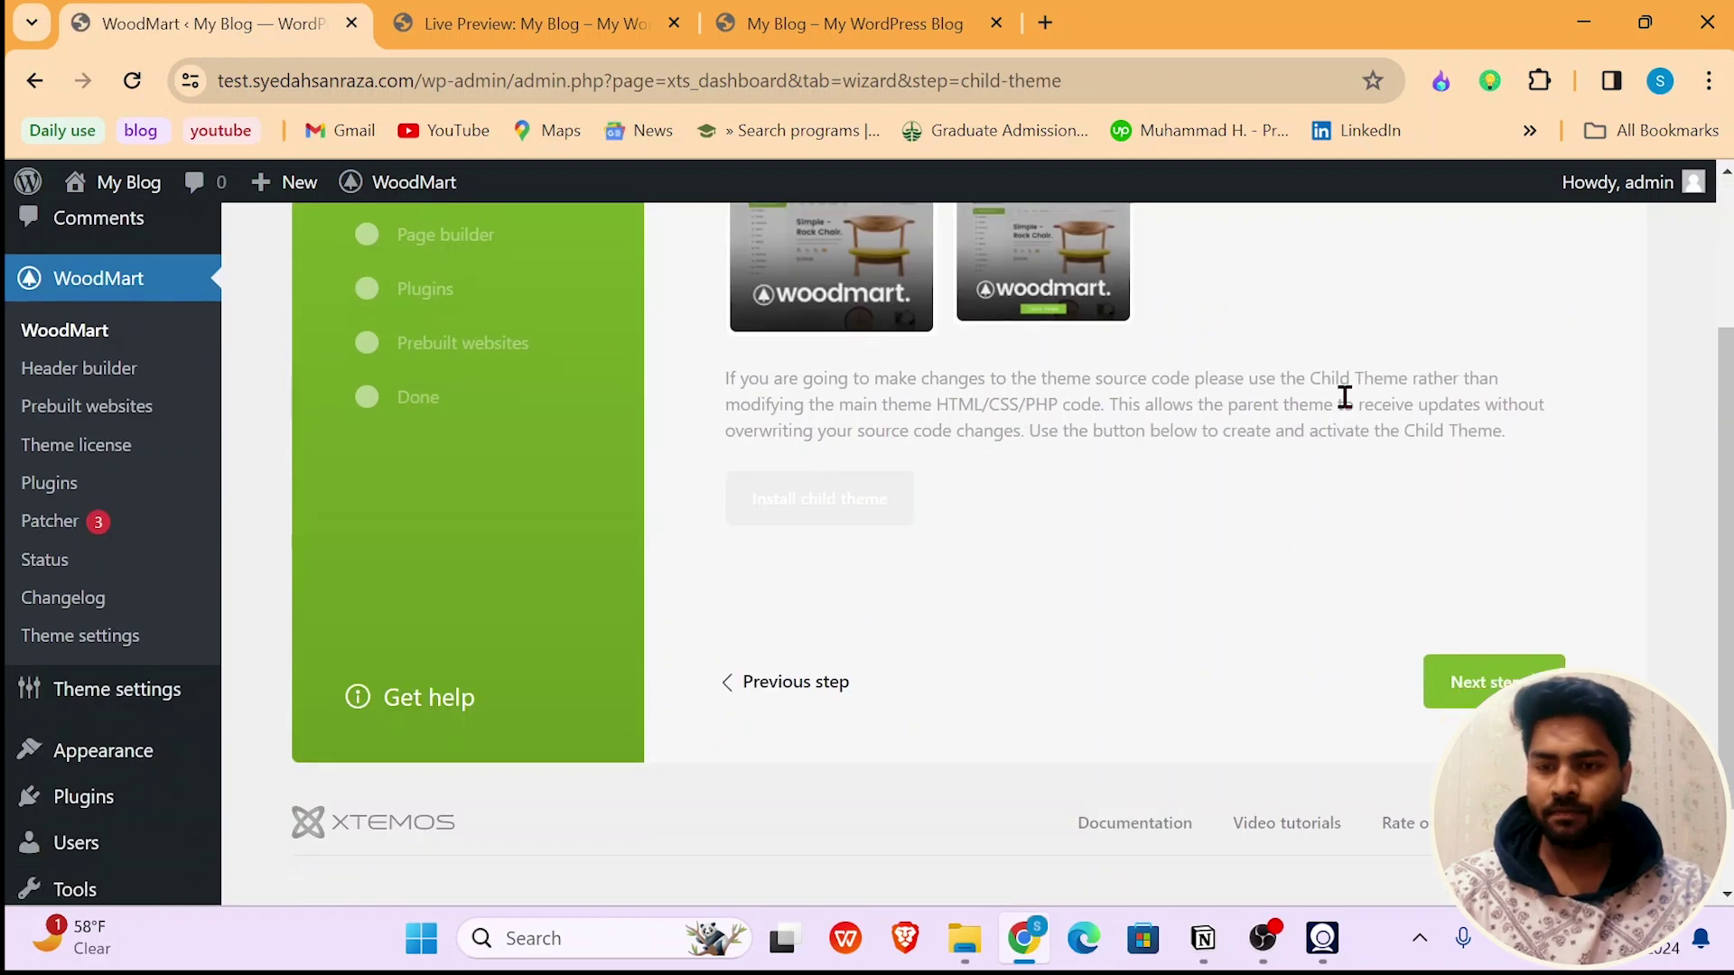
{"action": "scroll", "coordinate": [1405, 585], "scroll_direction": "up", "scroll_amount": 2}
{"action": "scroll", "coordinate": [1445, 578], "scroll_direction": "down", "scroll_amount": 3}
- Advance to the Page builder step and choose Elementor
{"action": "left_click", "coordinate": [1492, 569]}
{"action": "scroll", "coordinate": [1307, 357], "scroll_direction": "up", "scroll_amount": 4}
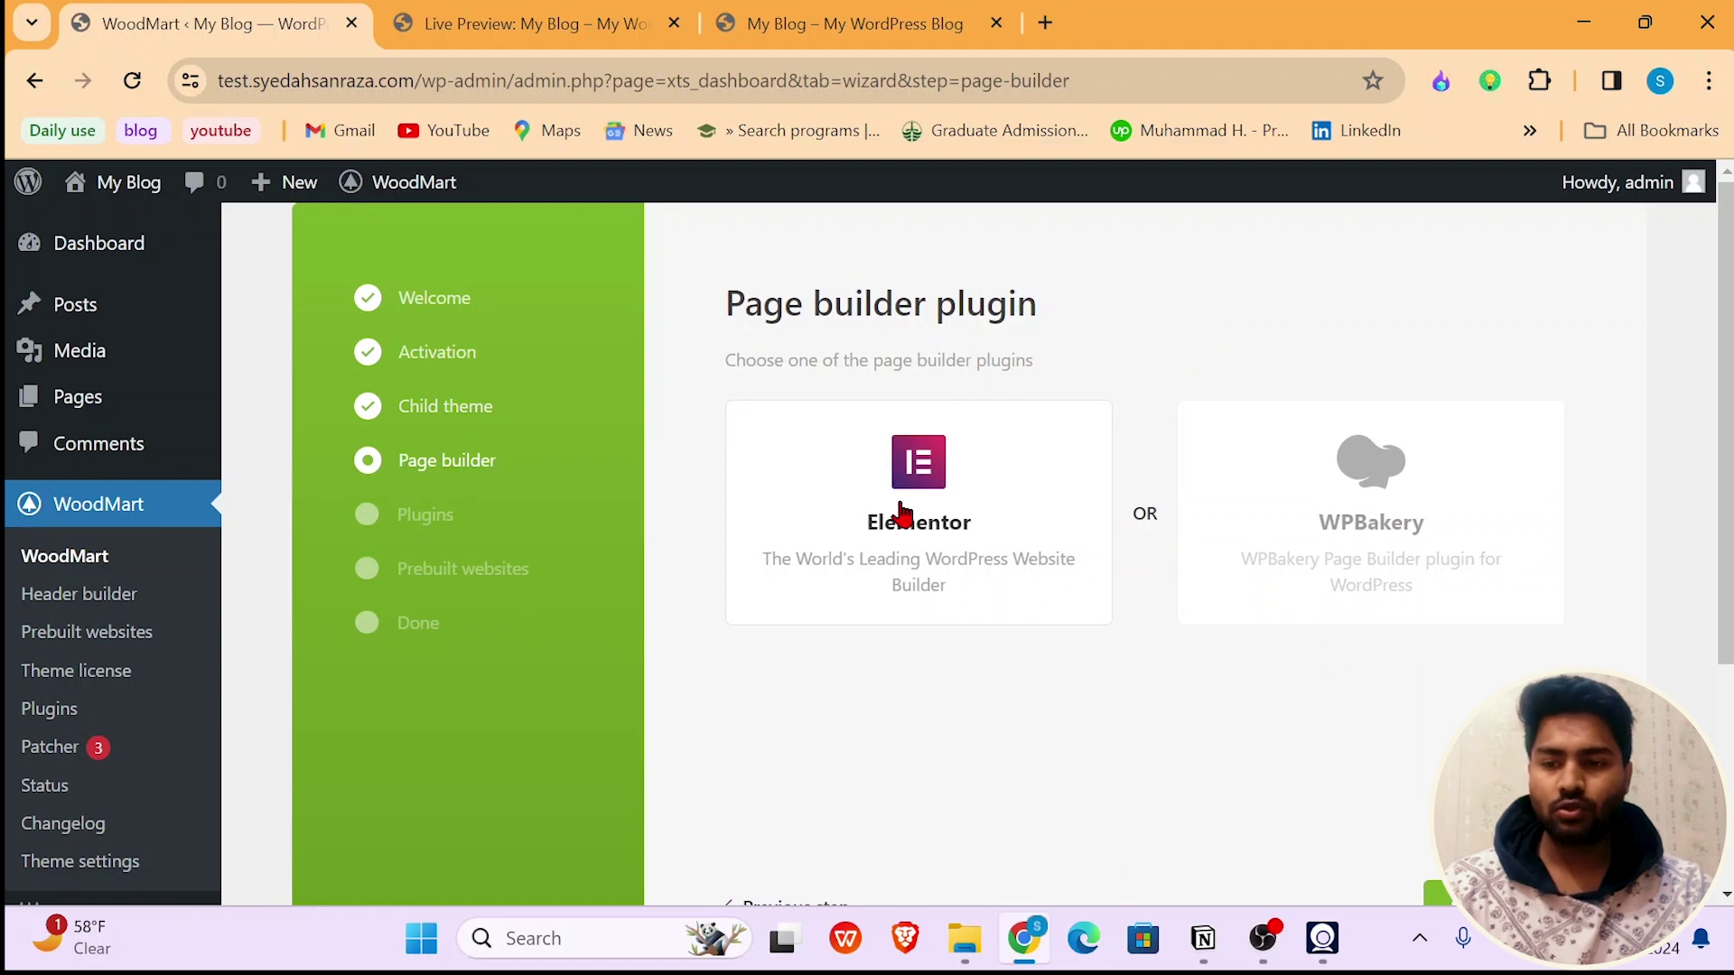
{"action": "scroll", "coordinate": [903, 542], "scroll_direction": "down", "scroll_amount": 3}
{"action": "left_click", "coordinate": [1462, 683]}
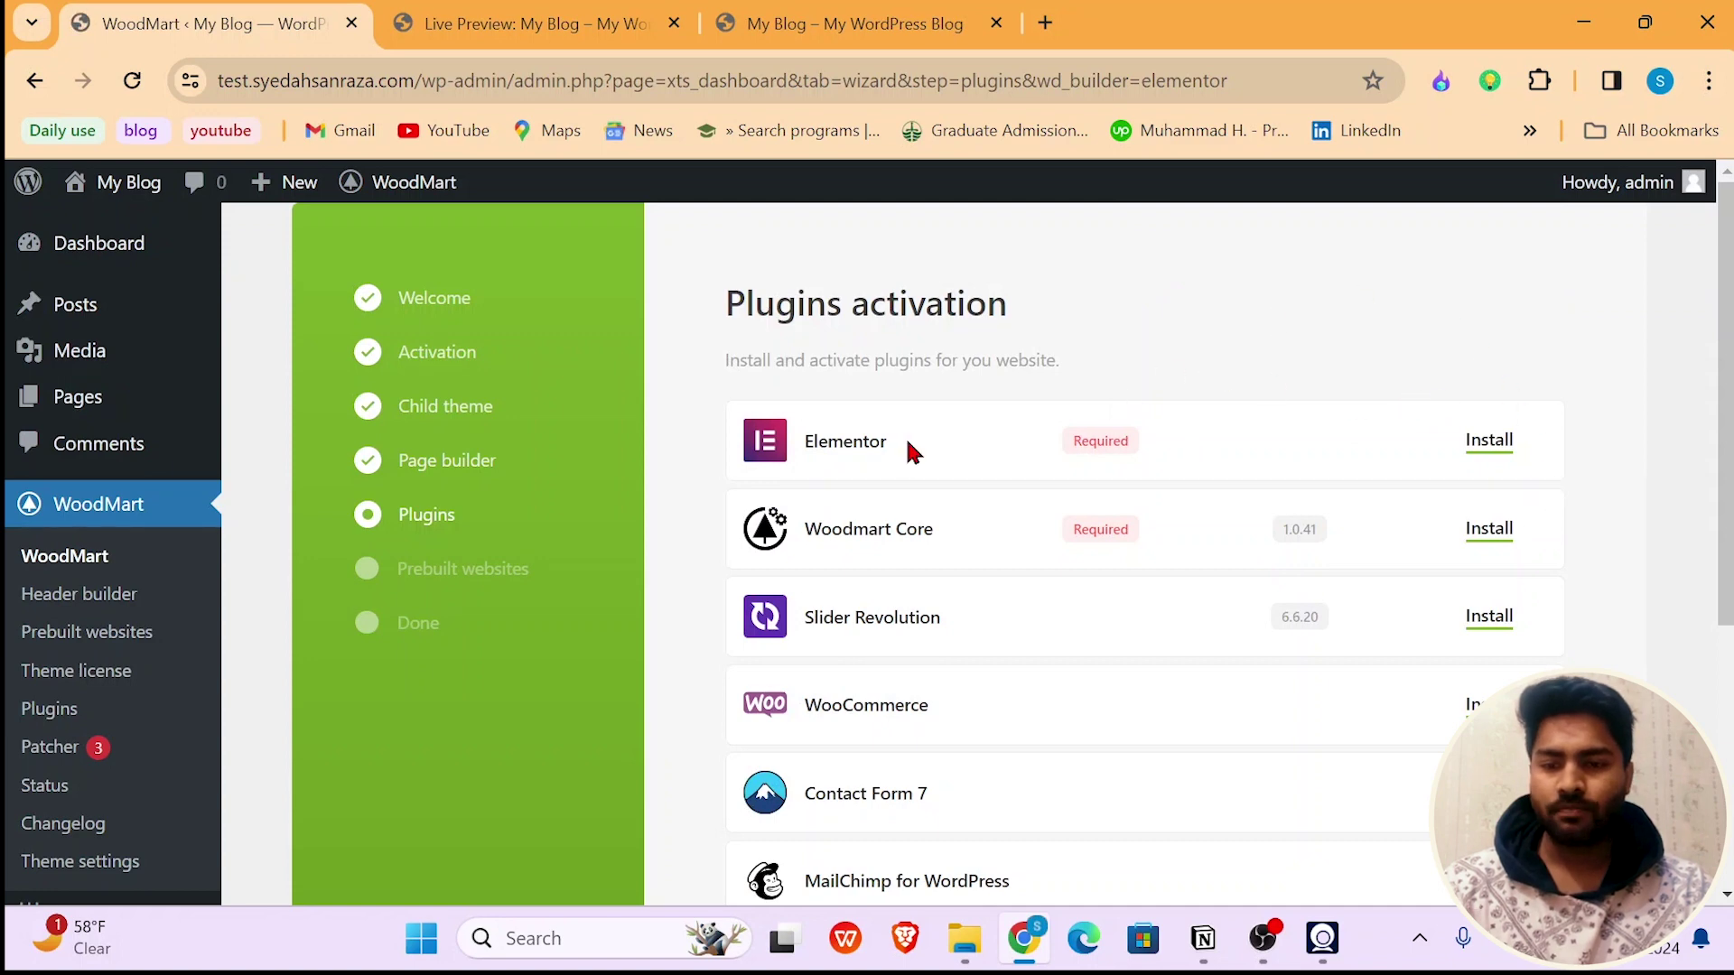
- Install and activate every listed plugin, Elementor through Safe SVG, via Install & activate all
{"action": "scroll", "coordinate": [909, 452], "scroll_direction": "down", "scroll_amount": 3}
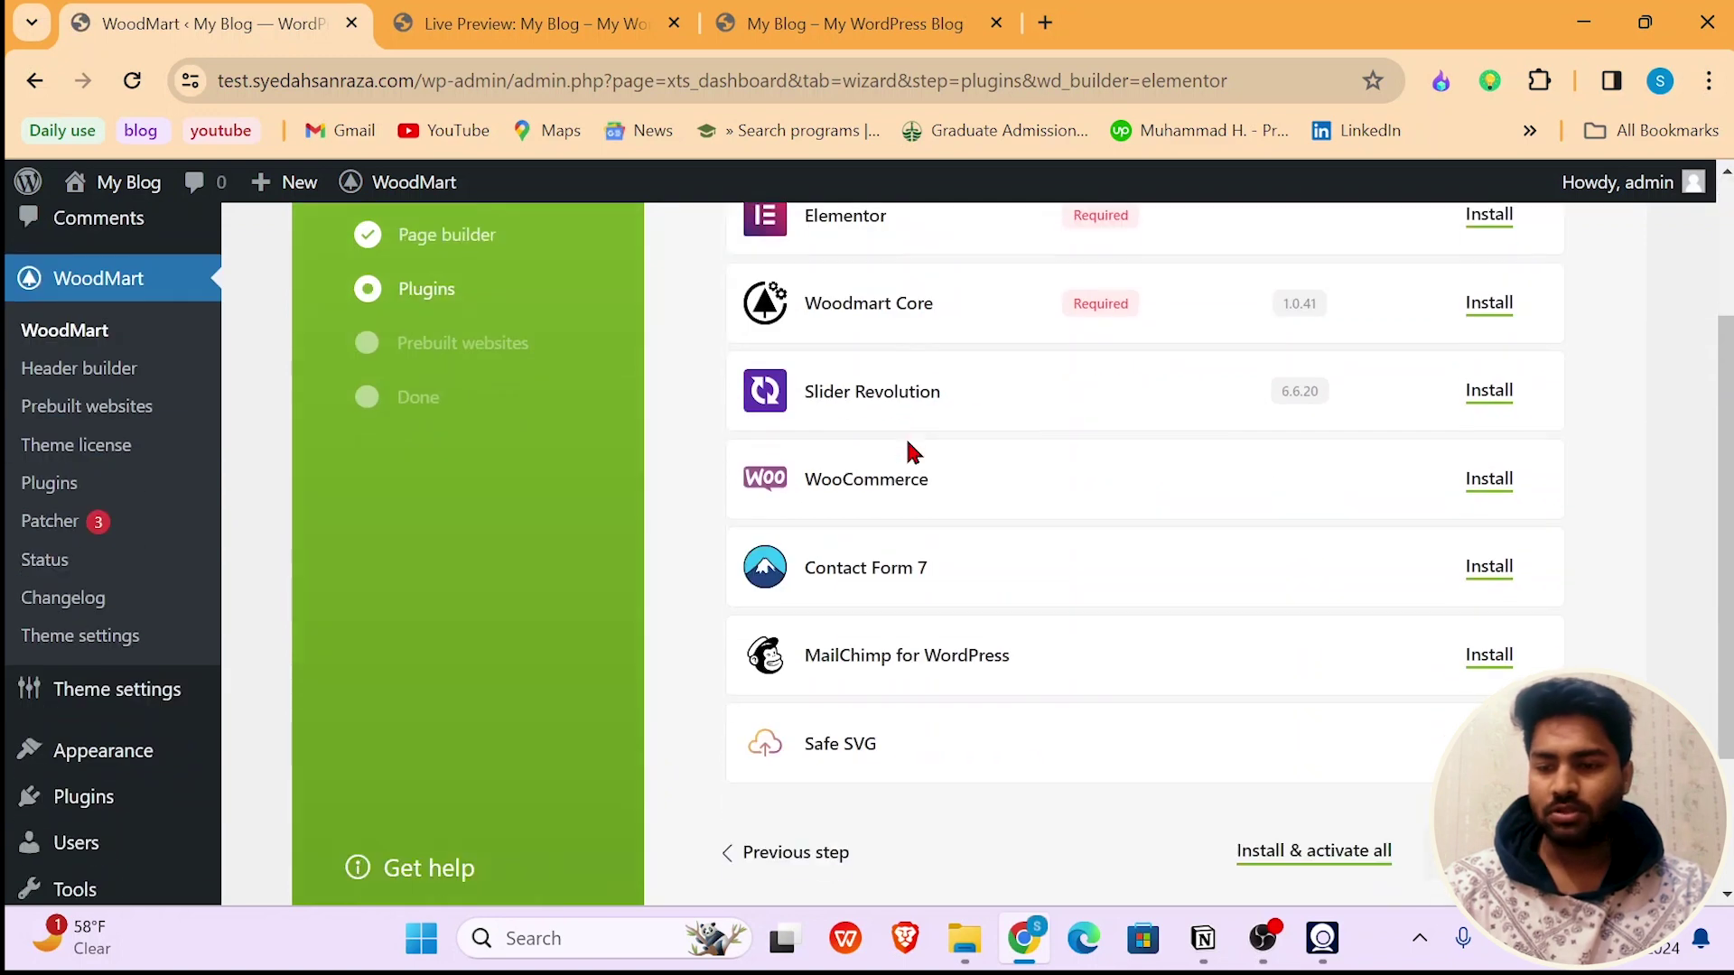
{"action": "left_click", "coordinate": [1293, 858]}
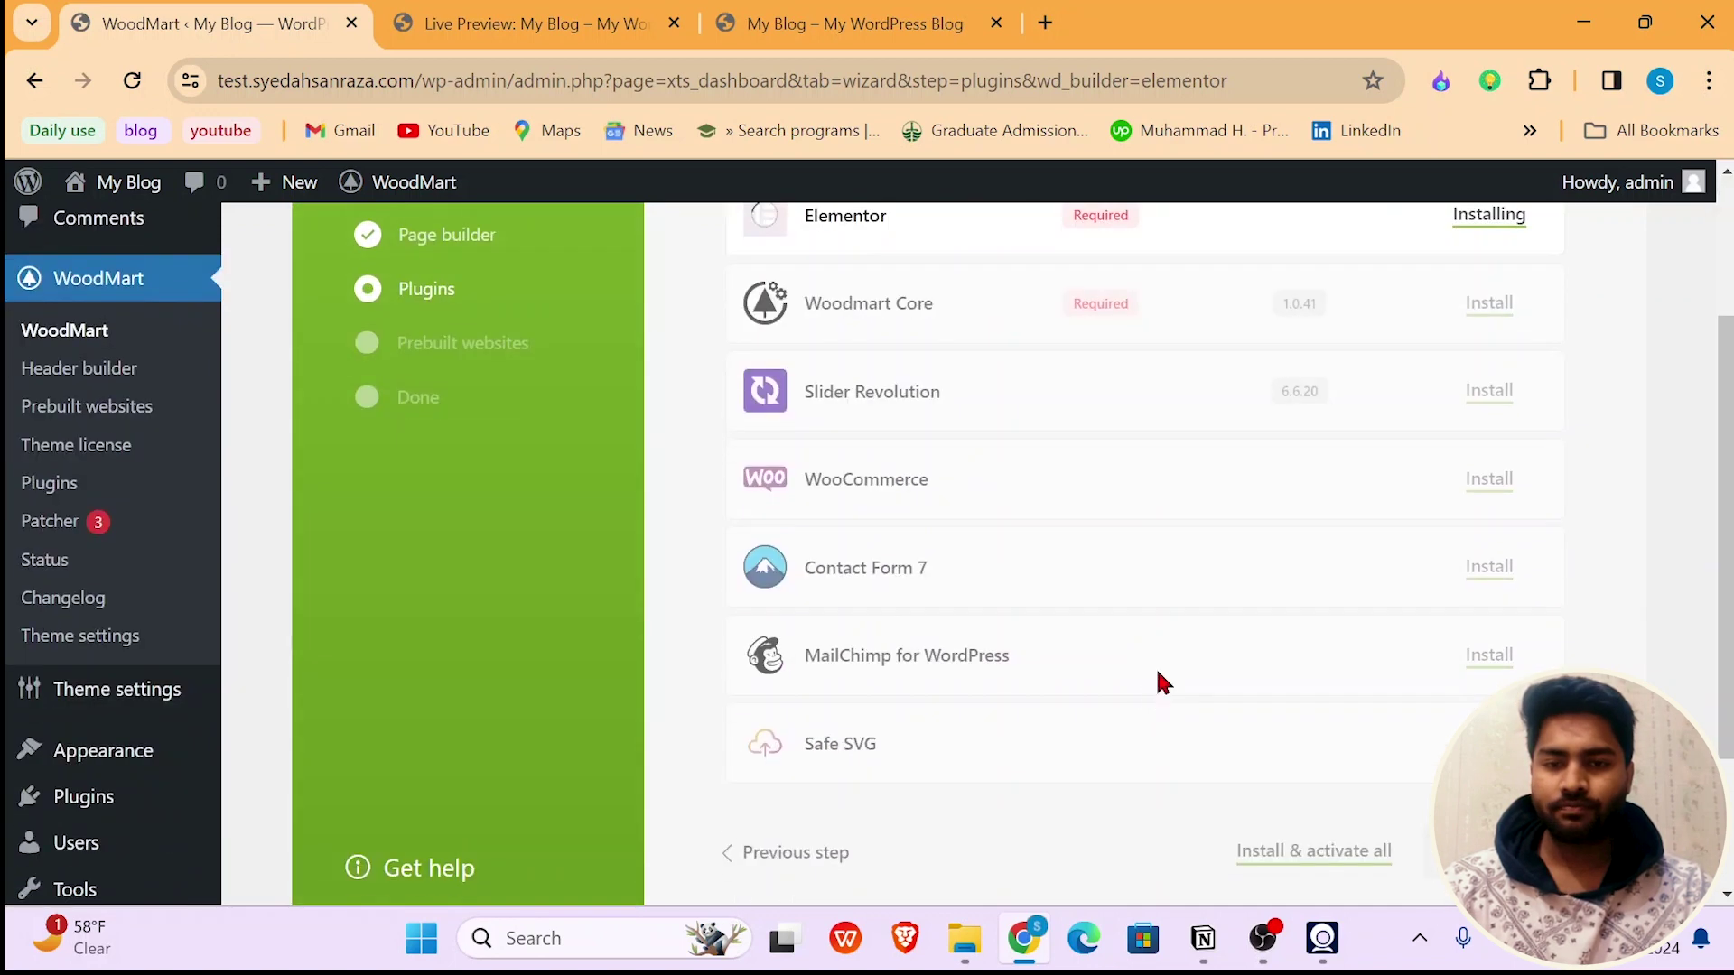
{"action": "scroll", "coordinate": [1409, 497], "scroll_direction": "up", "scroll_amount": 1}
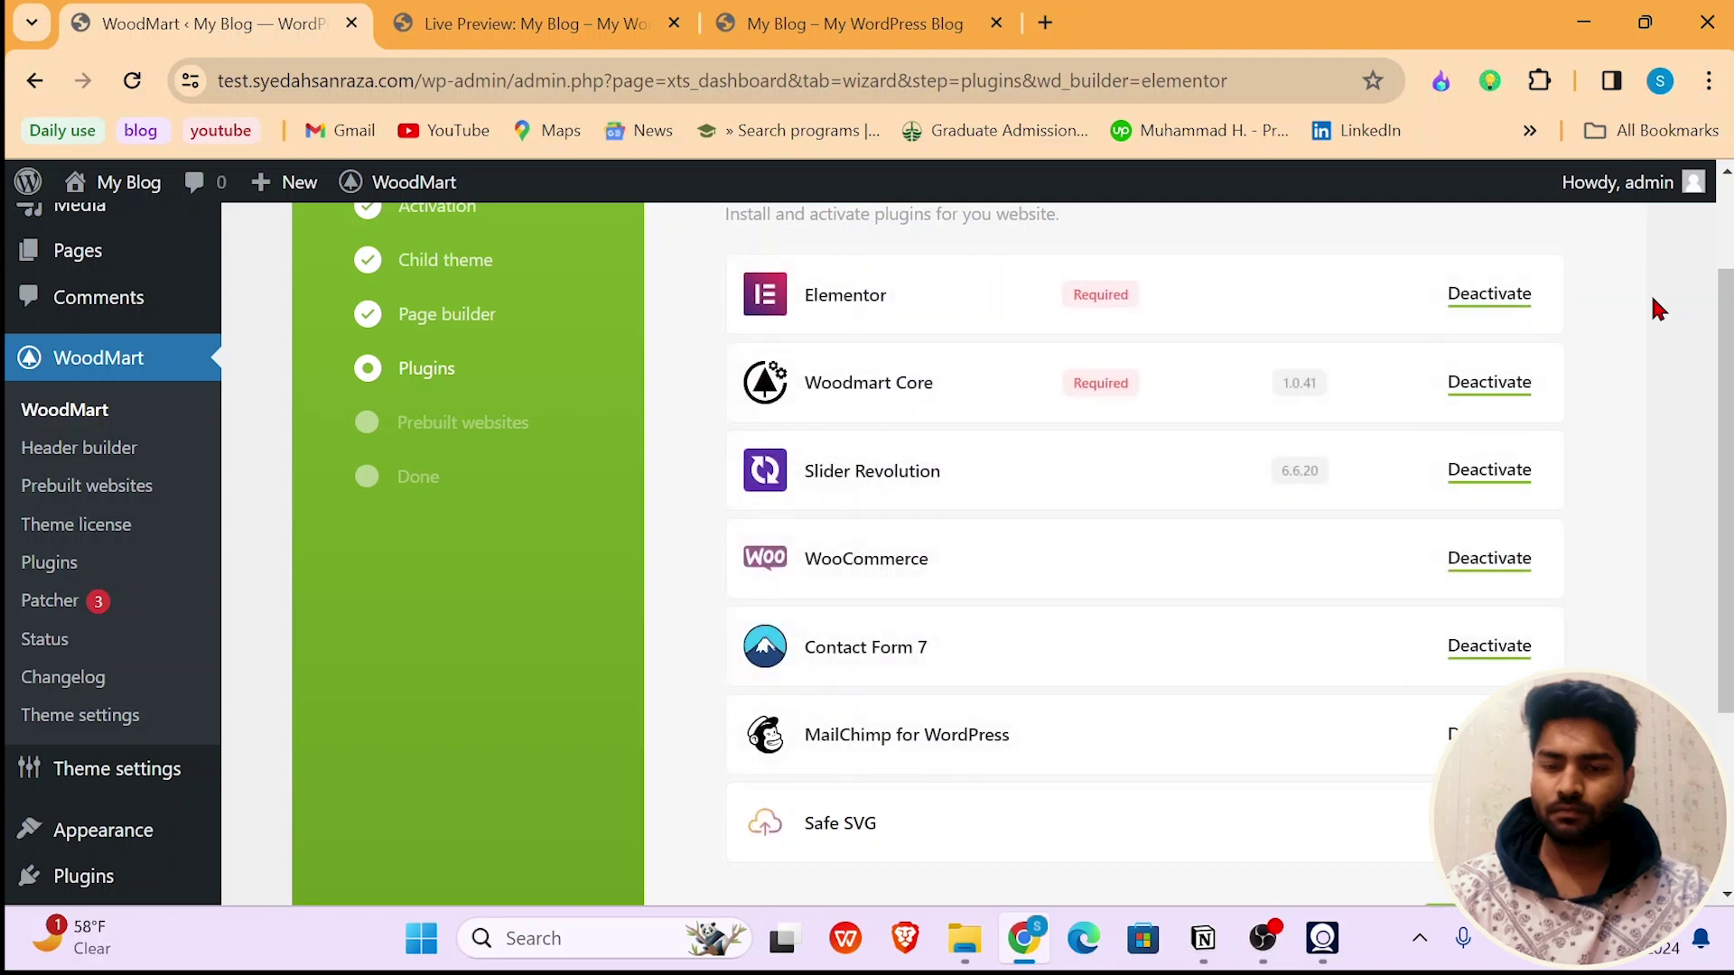
{"action": "scroll", "coordinate": [1658, 309], "scroll_direction": "down", "scroll_amount": 3}
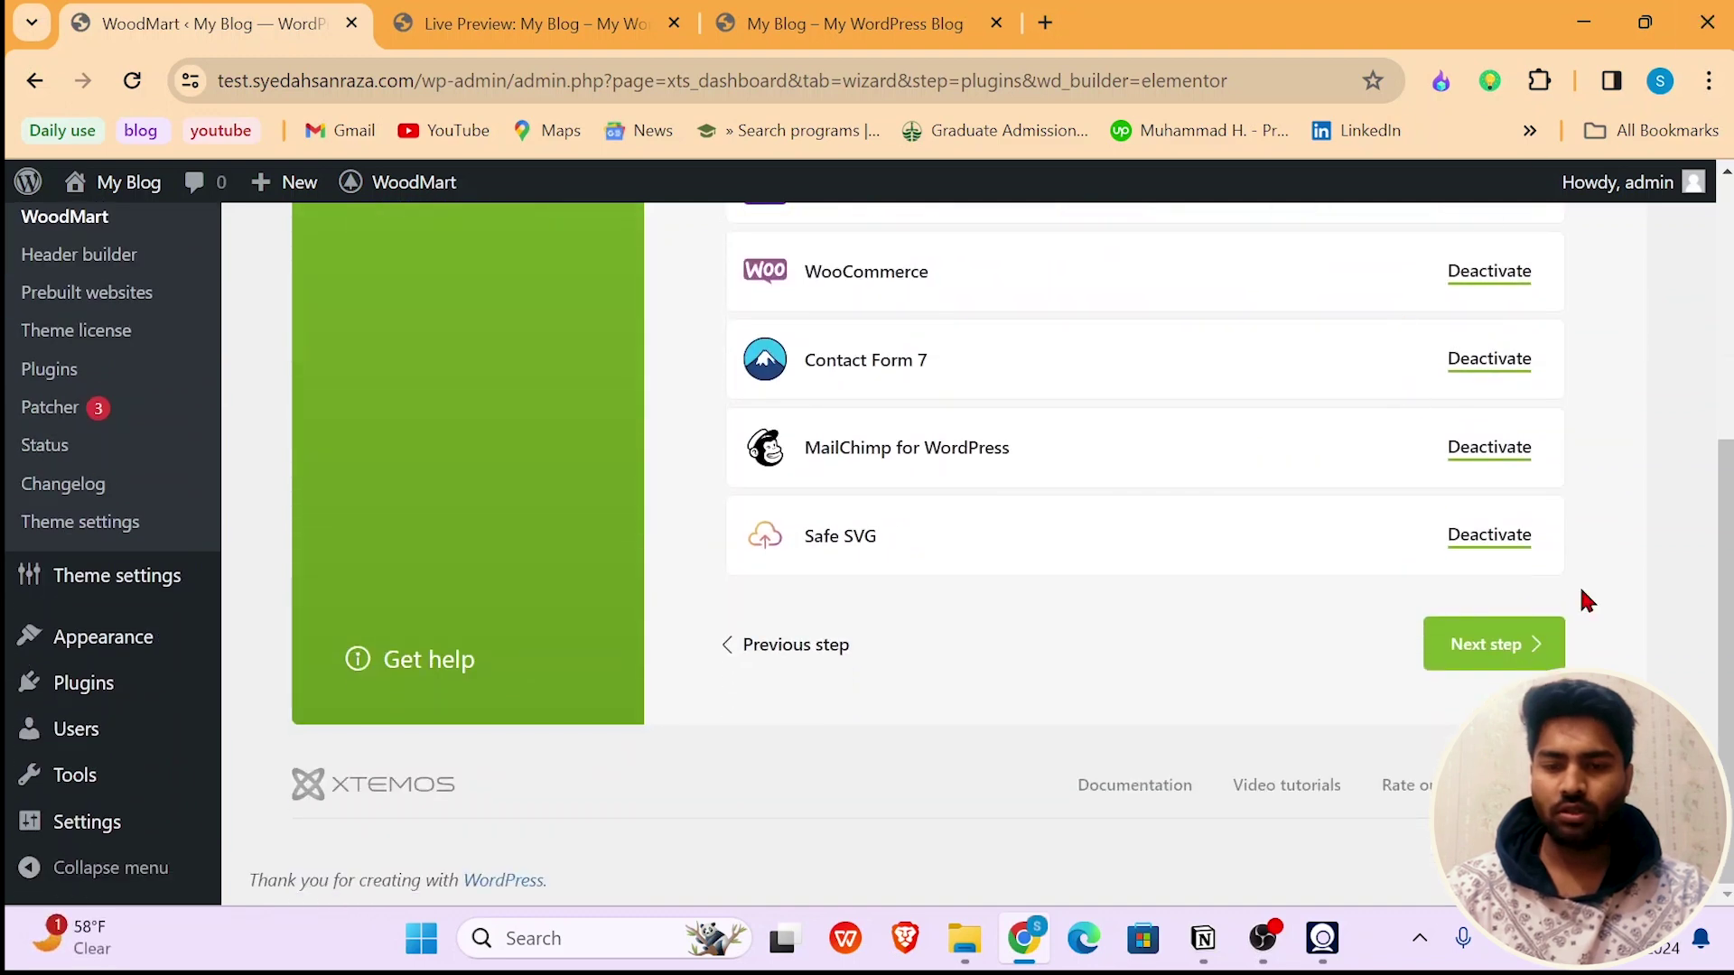
{"action": "left_click", "coordinate": [1538, 665]}
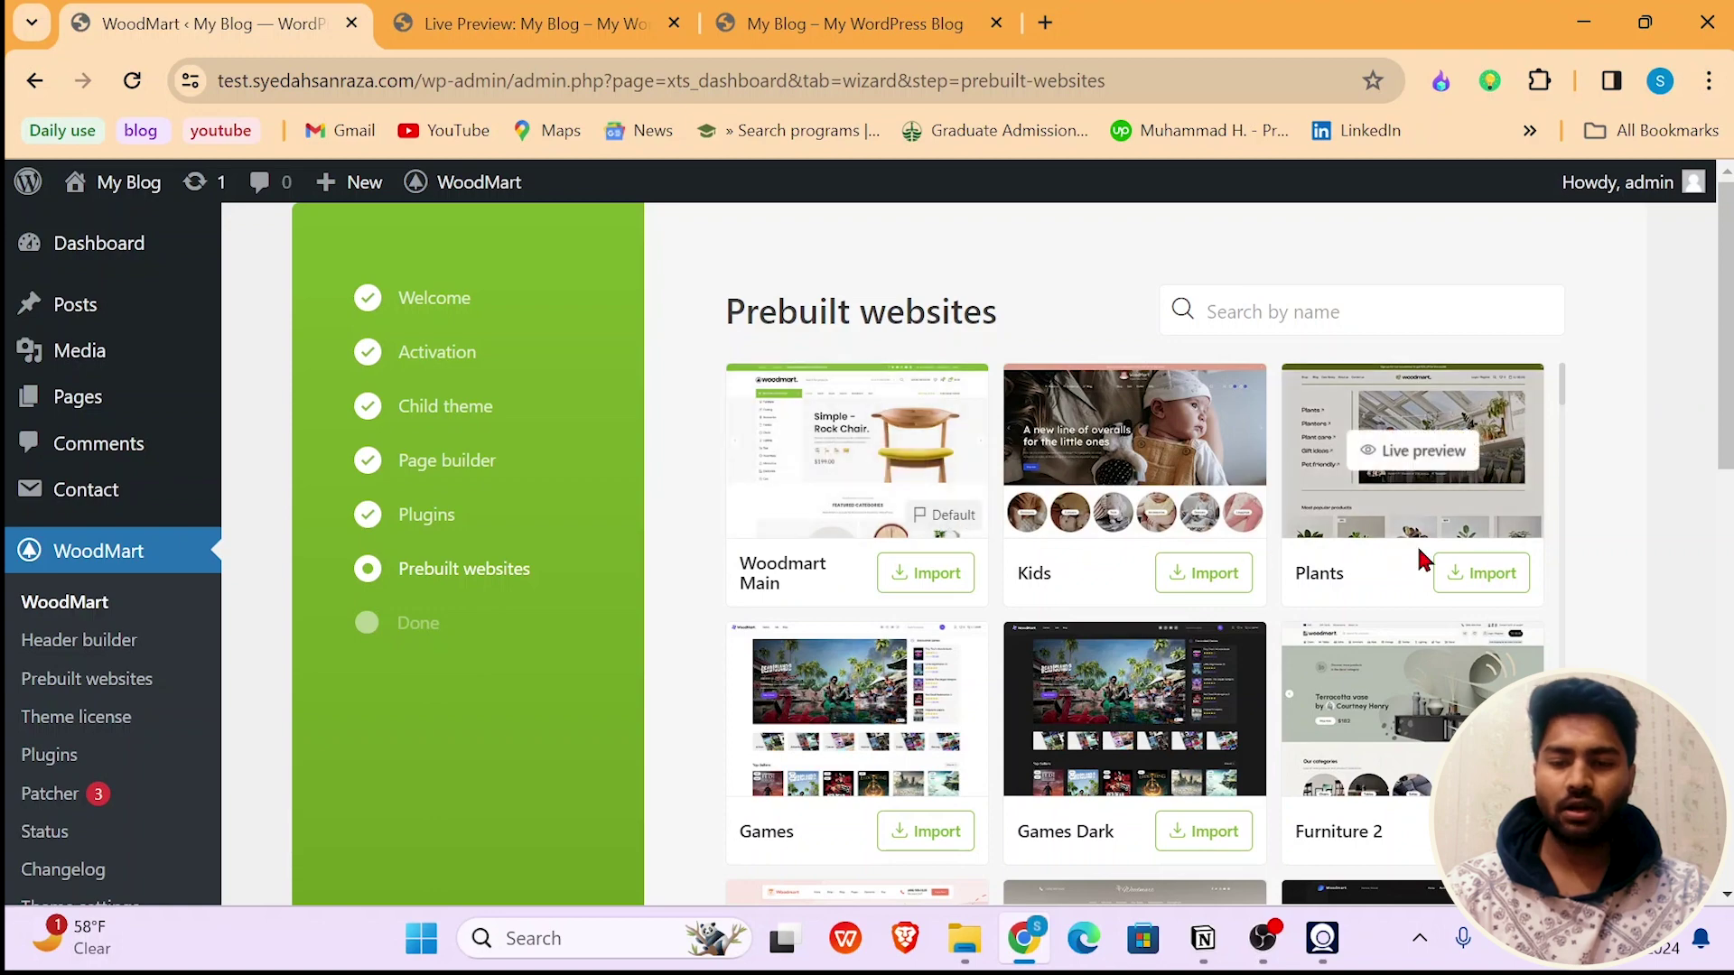
- Browse the Prebuilt websites grid and import the Woodmart Main demo
{"action": "scroll", "coordinate": [1418, 551], "scroll_direction": "down", "scroll_amount": 3}
{"action": "scroll", "coordinate": [1427, 562], "scroll_direction": "down", "scroll_amount": 3}
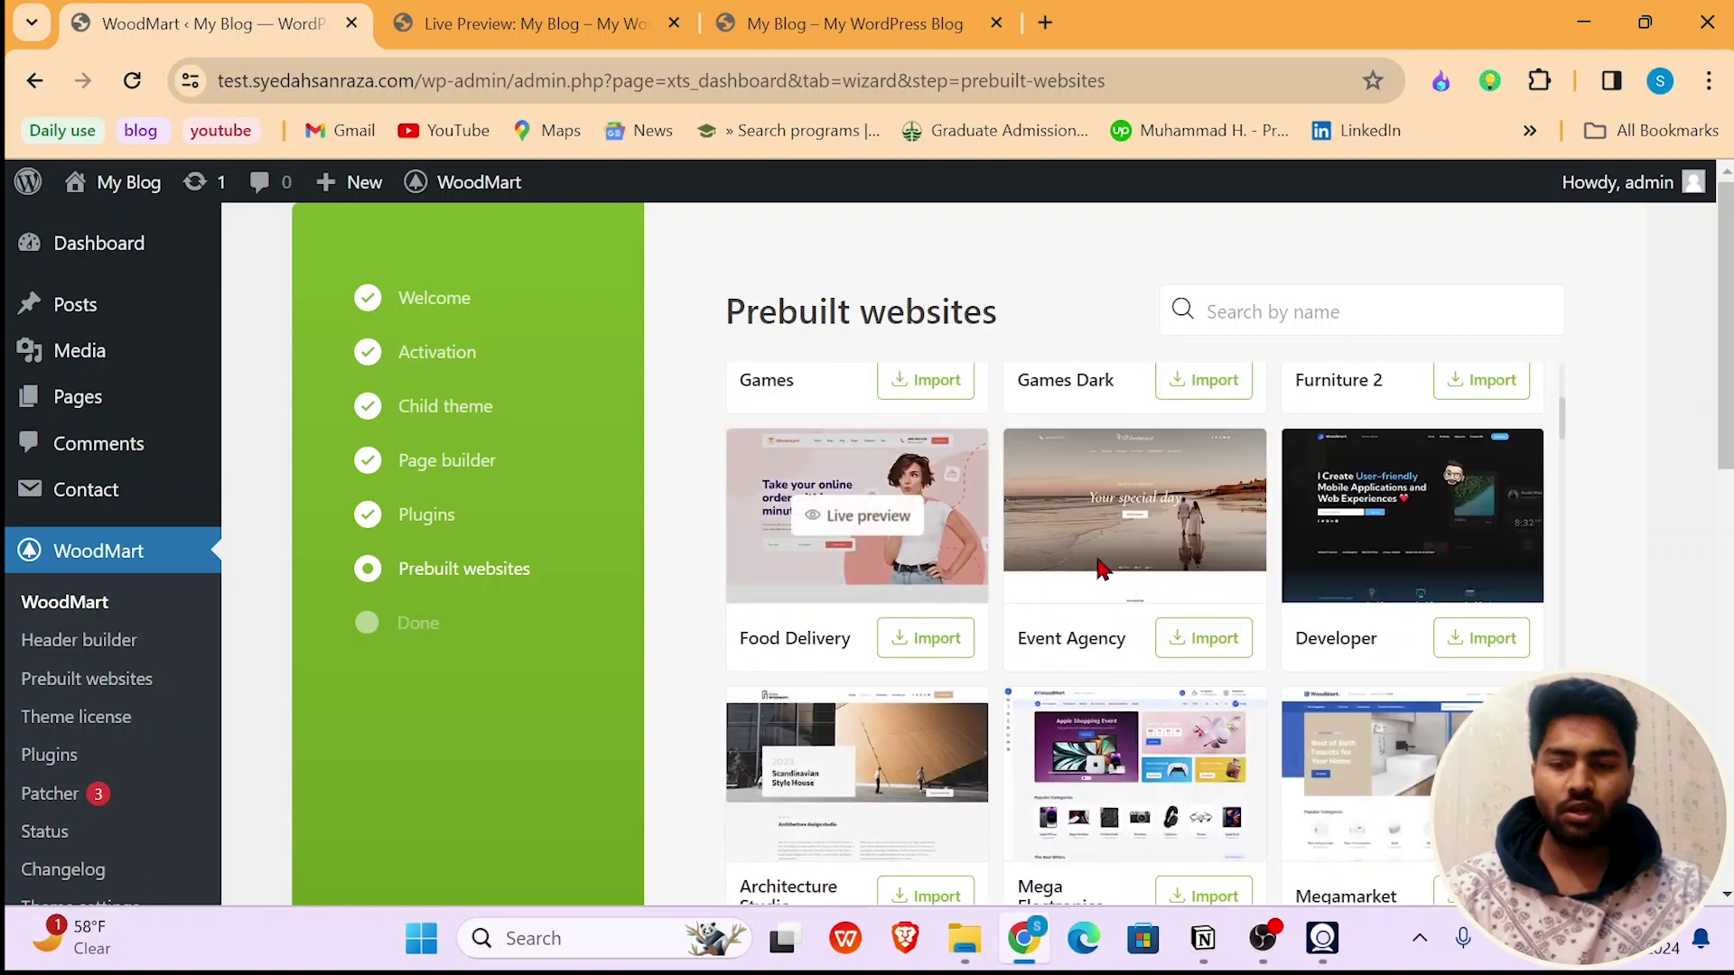
{"action": "scroll", "coordinate": [1400, 585], "scroll_direction": "down", "scroll_amount": 6}
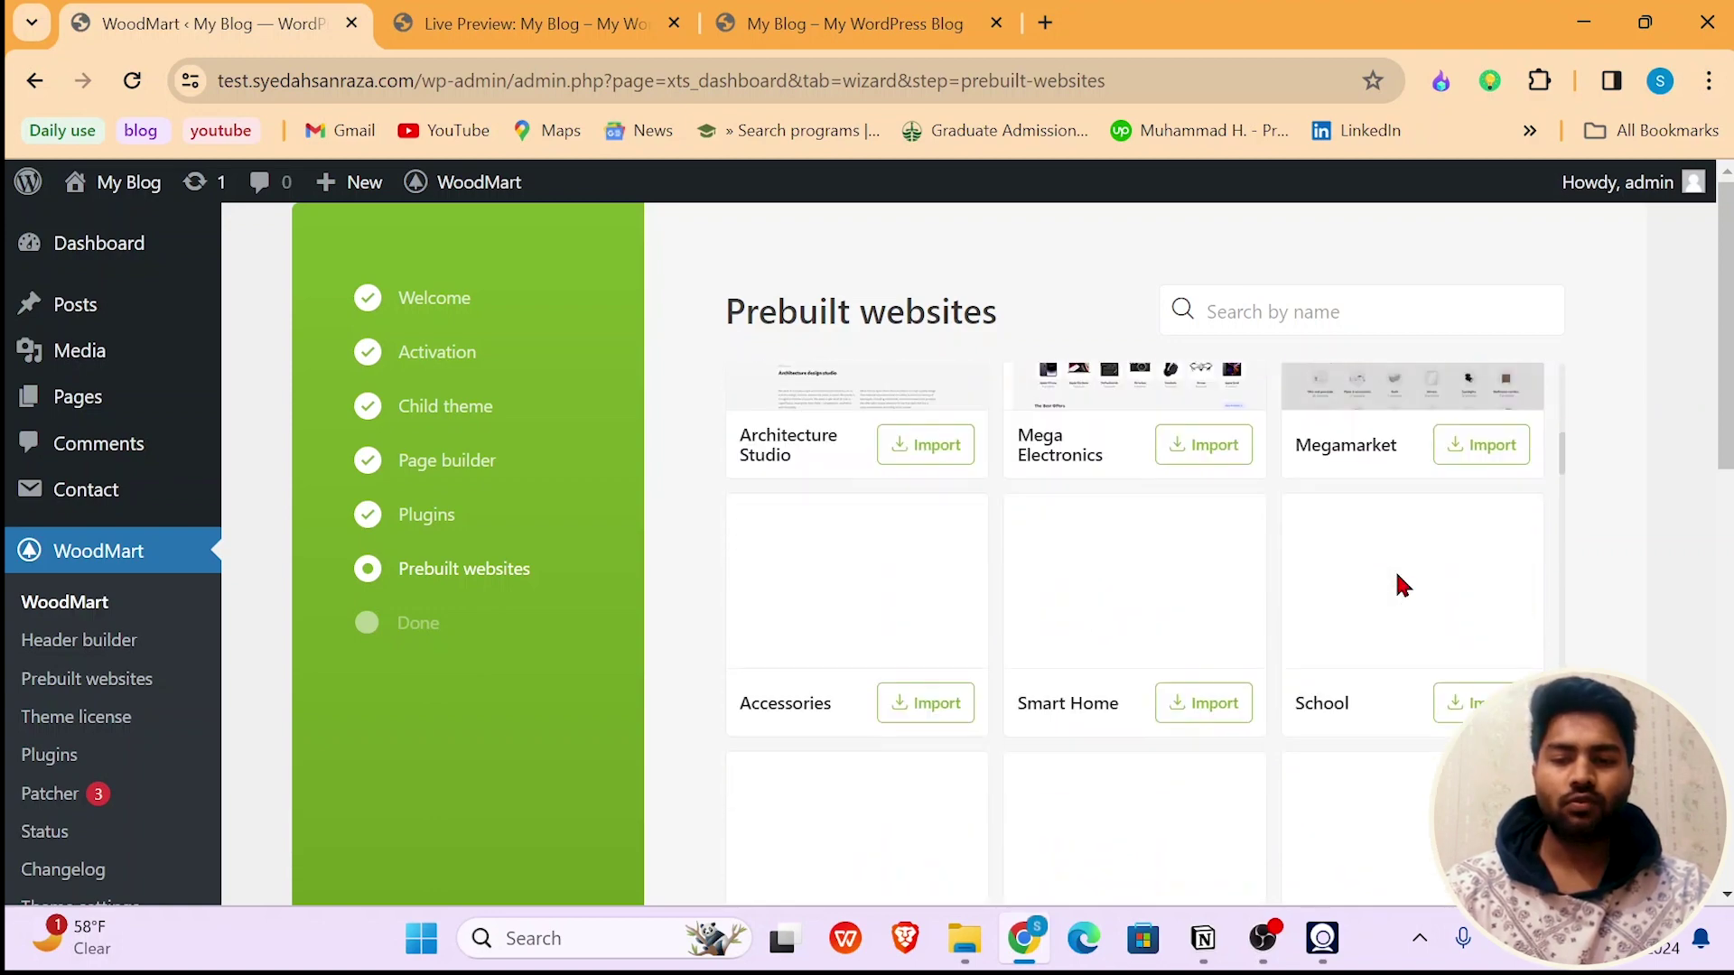
{"action": "scroll", "coordinate": [1400, 585], "scroll_direction": "up", "scroll_amount": 6}
{"action": "scroll", "coordinate": [1403, 585], "scroll_direction": "down", "scroll_amount": 7}
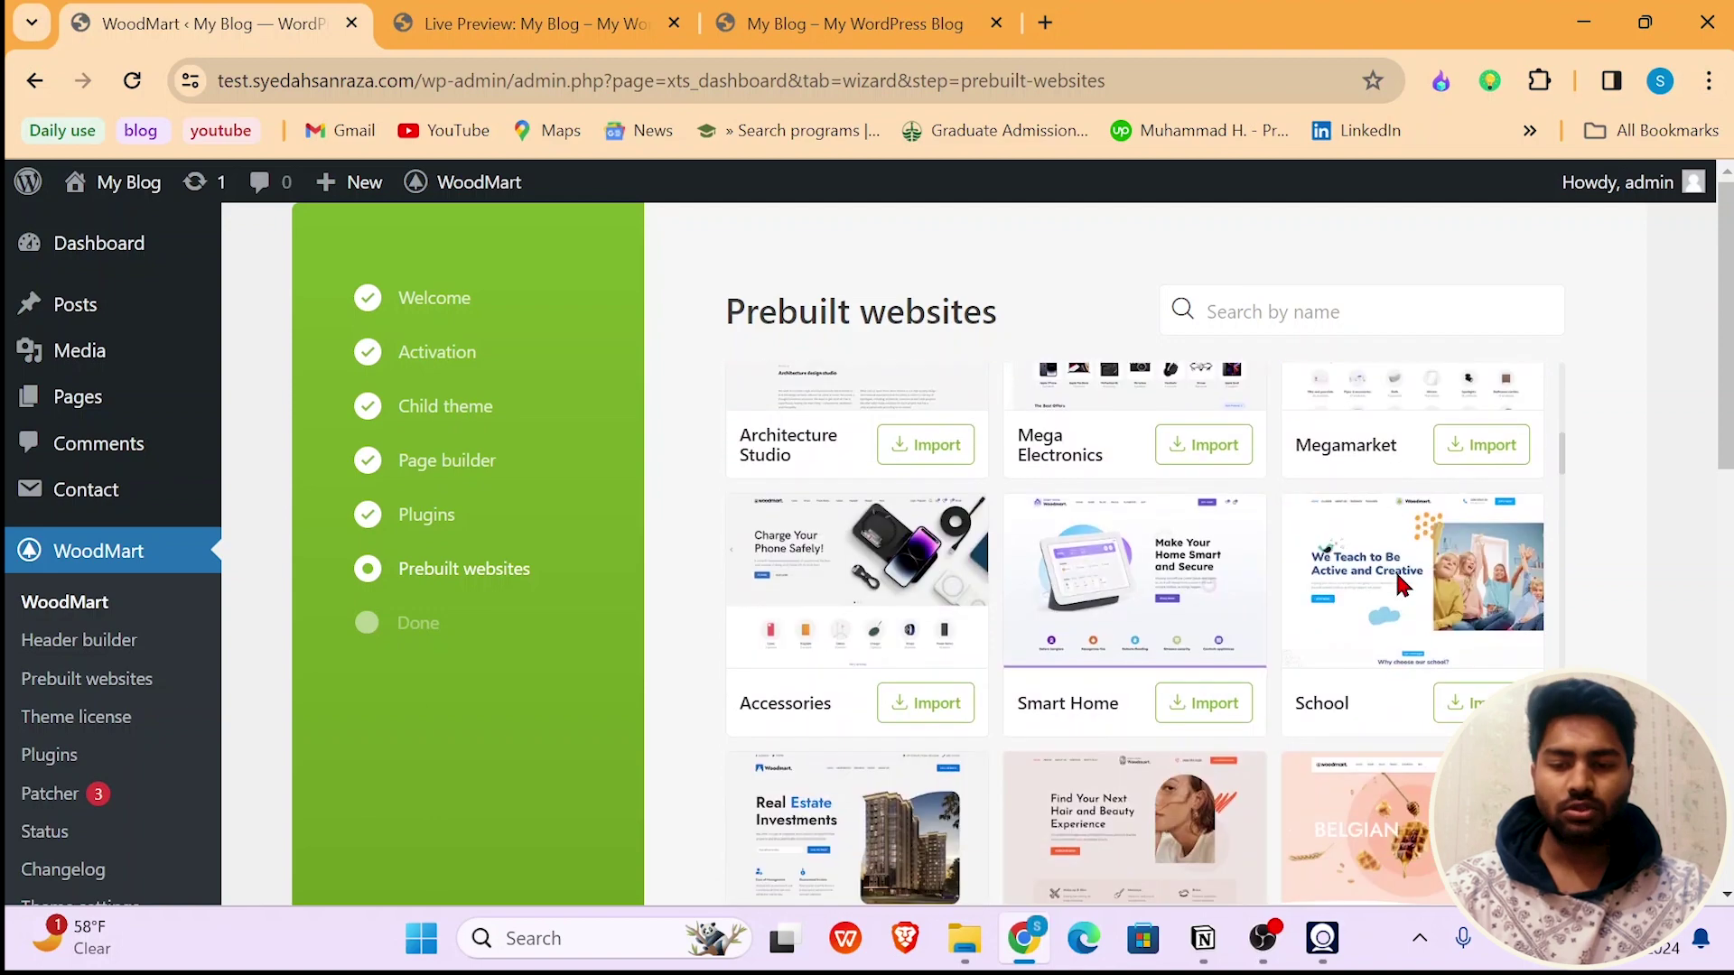
{"action": "scroll", "coordinate": [1403, 585], "scroll_direction": "down", "scroll_amount": 6}
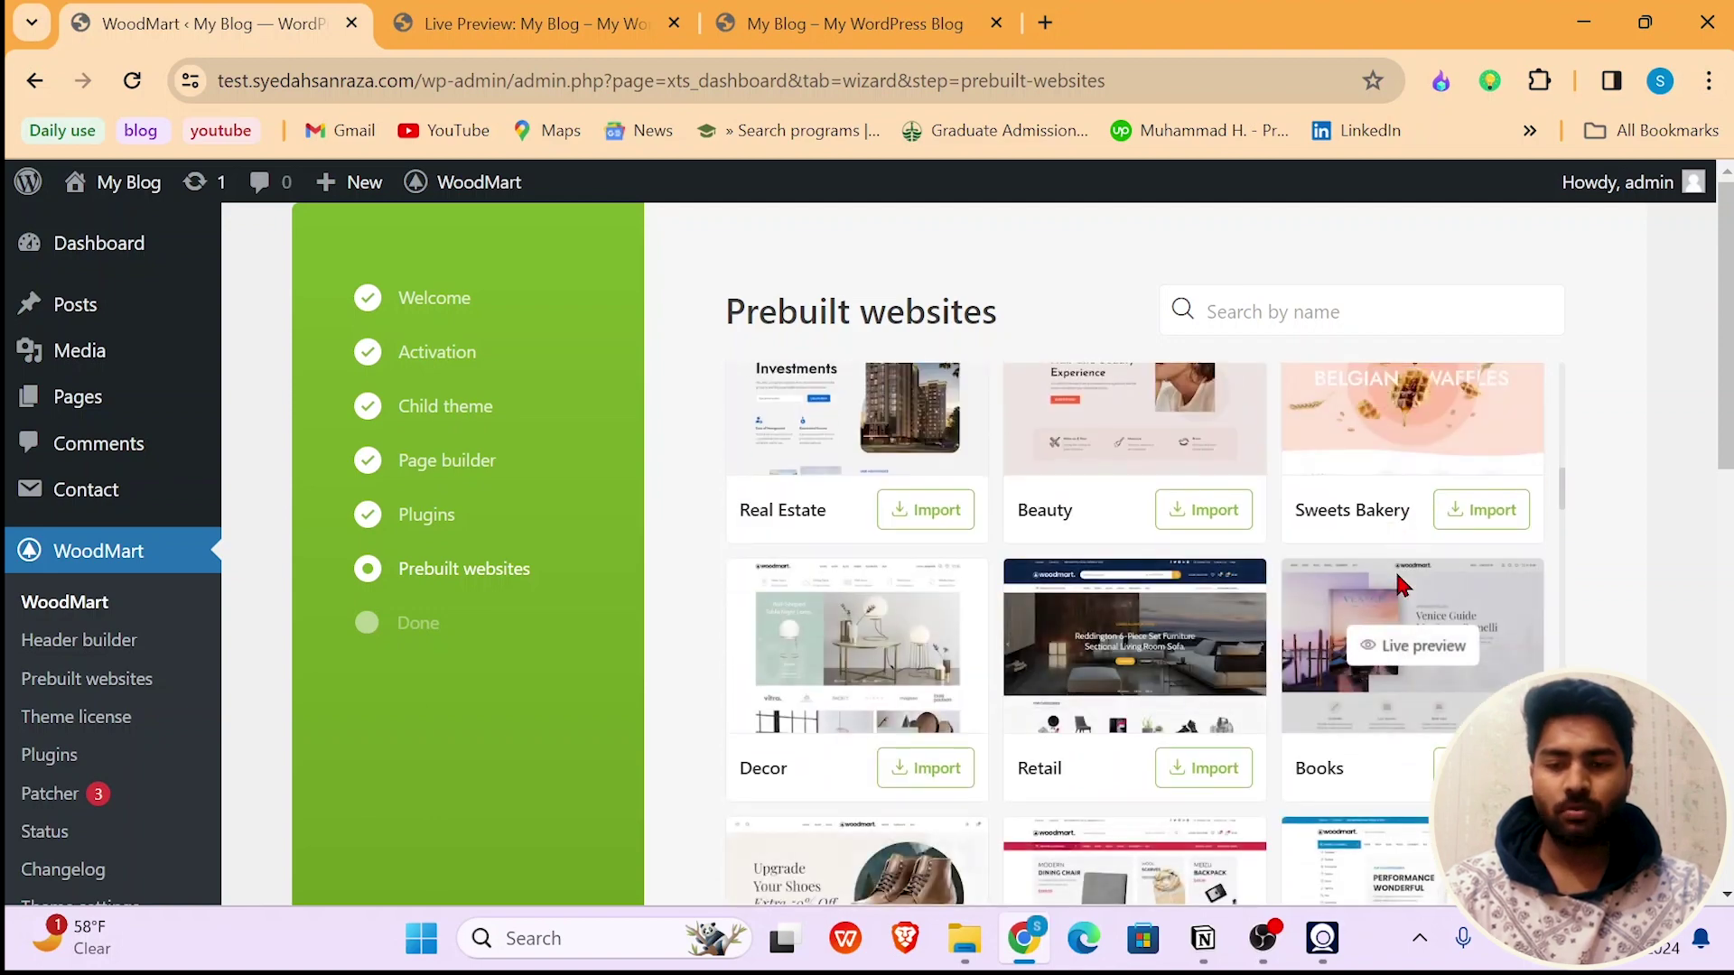
{"action": "scroll", "coordinate": [1395, 578], "scroll_direction": "up", "scroll_amount": 15}
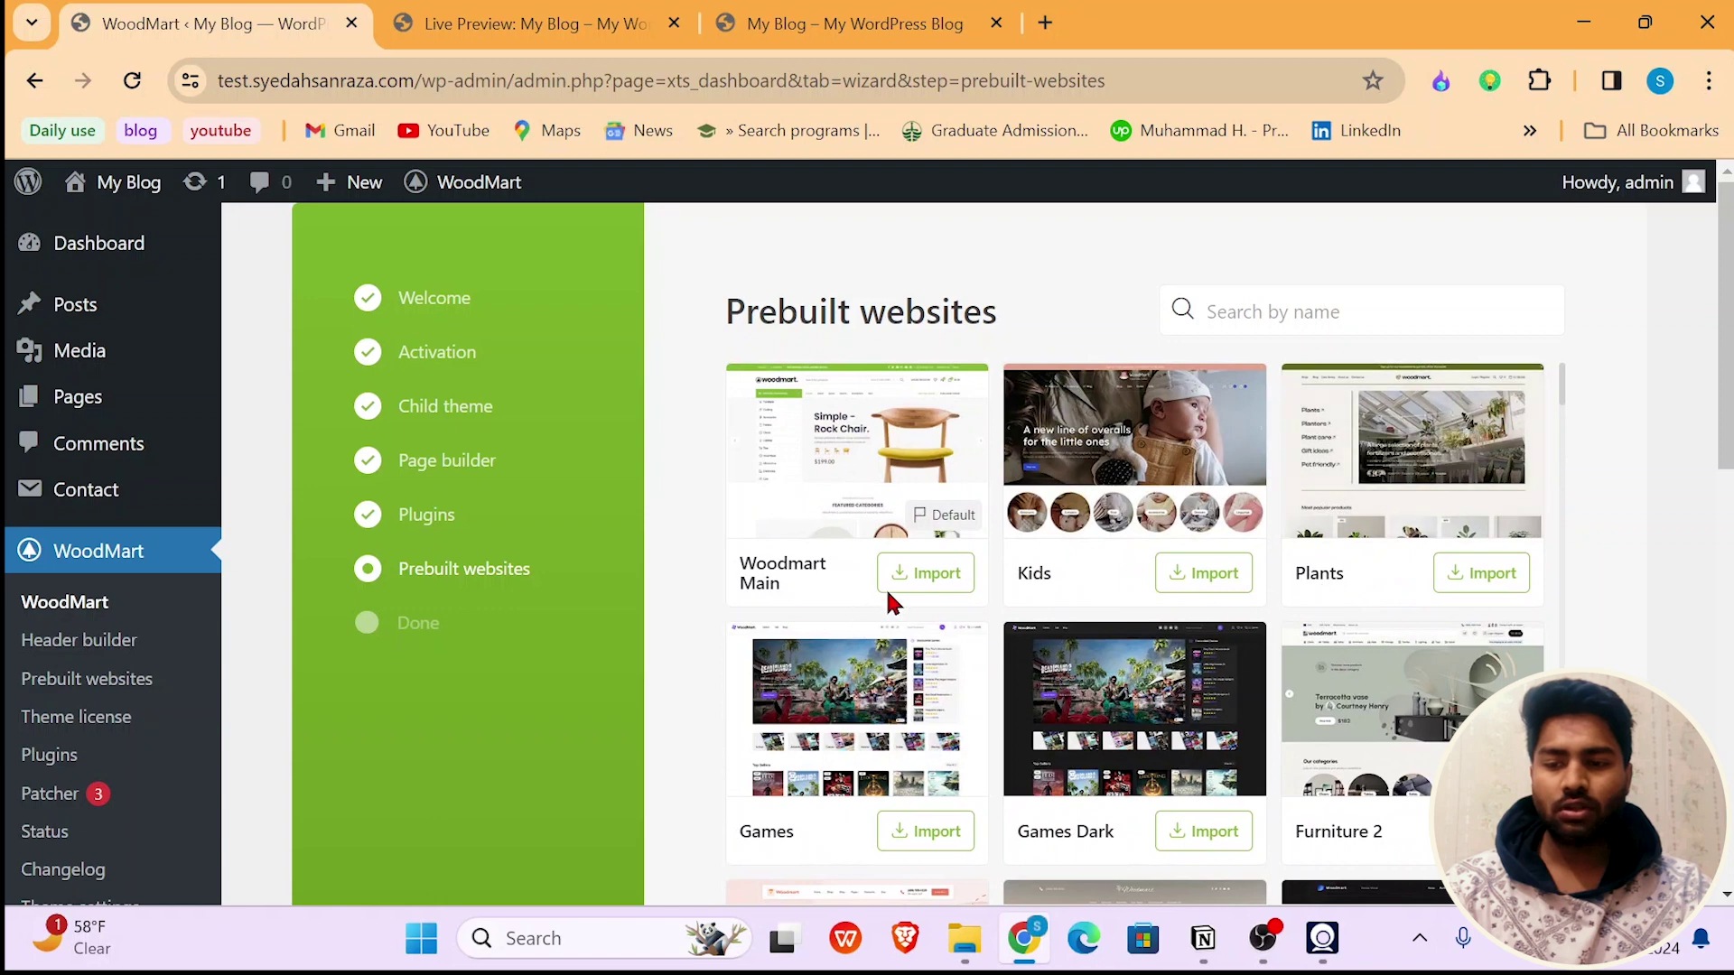
{"action": "left_click", "coordinate": [934, 578]}
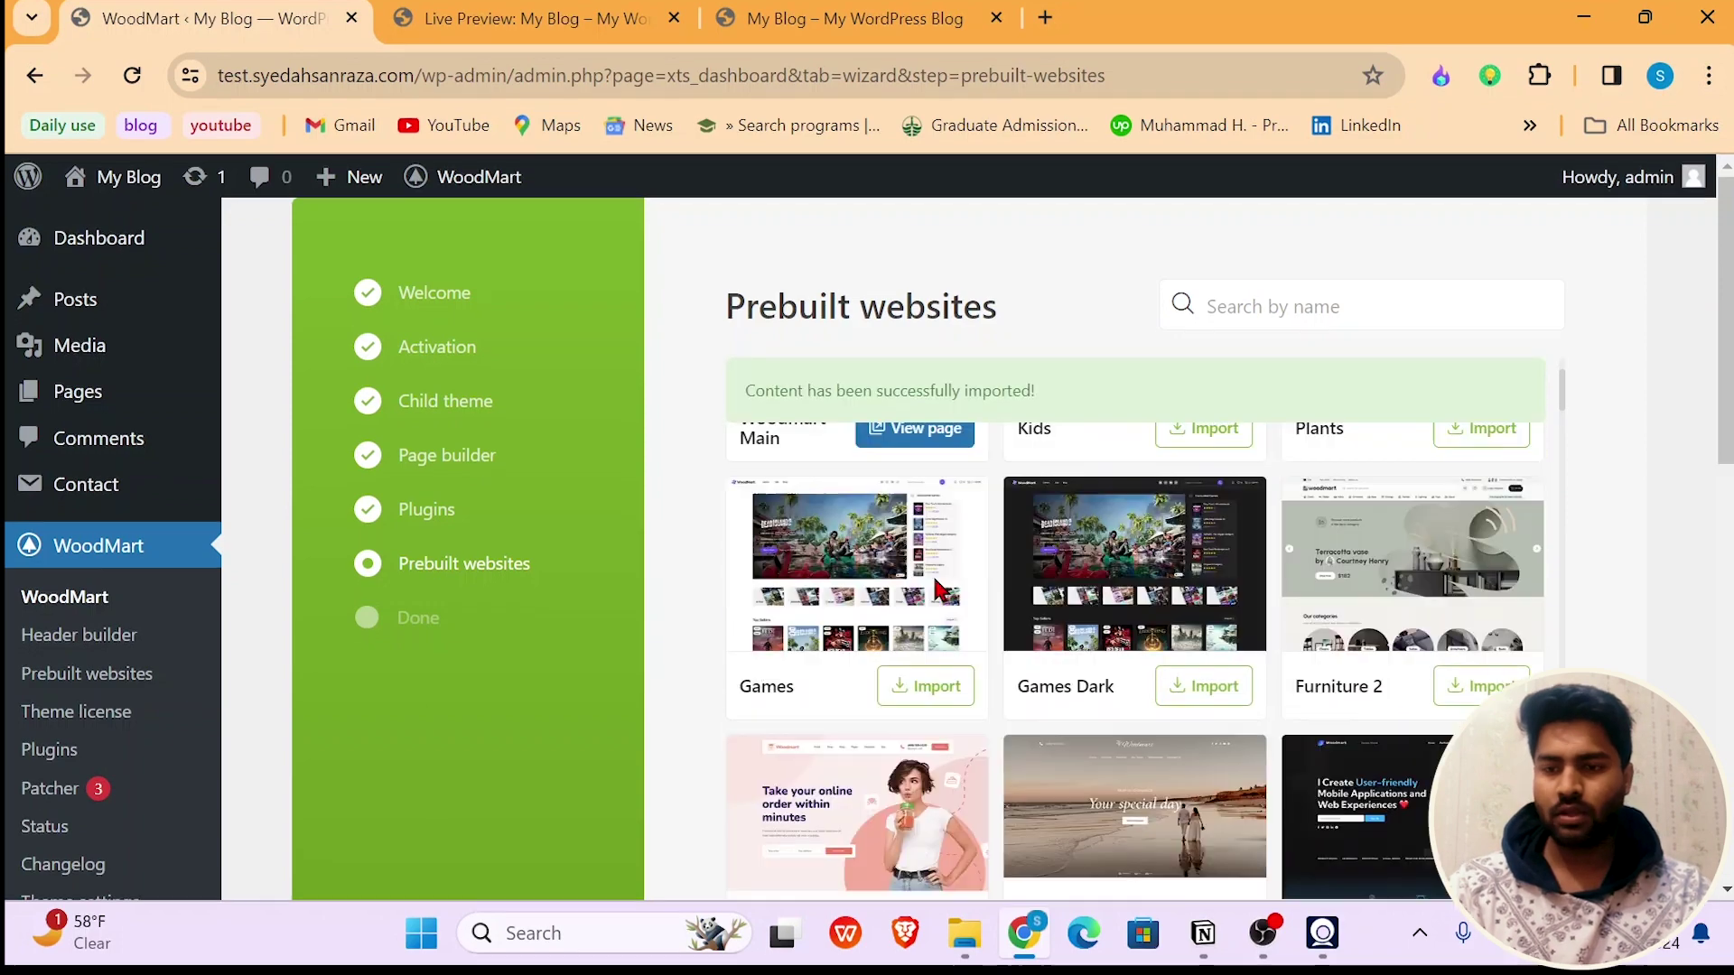
- Open the Woodmart Main demo's live preview in a new tab and advance to 'Everything is ready!'
{"action": "scroll", "coordinate": [934, 589], "scroll_direction": "up", "scroll_amount": 3}
{"action": "right_click", "coordinate": [863, 535]}
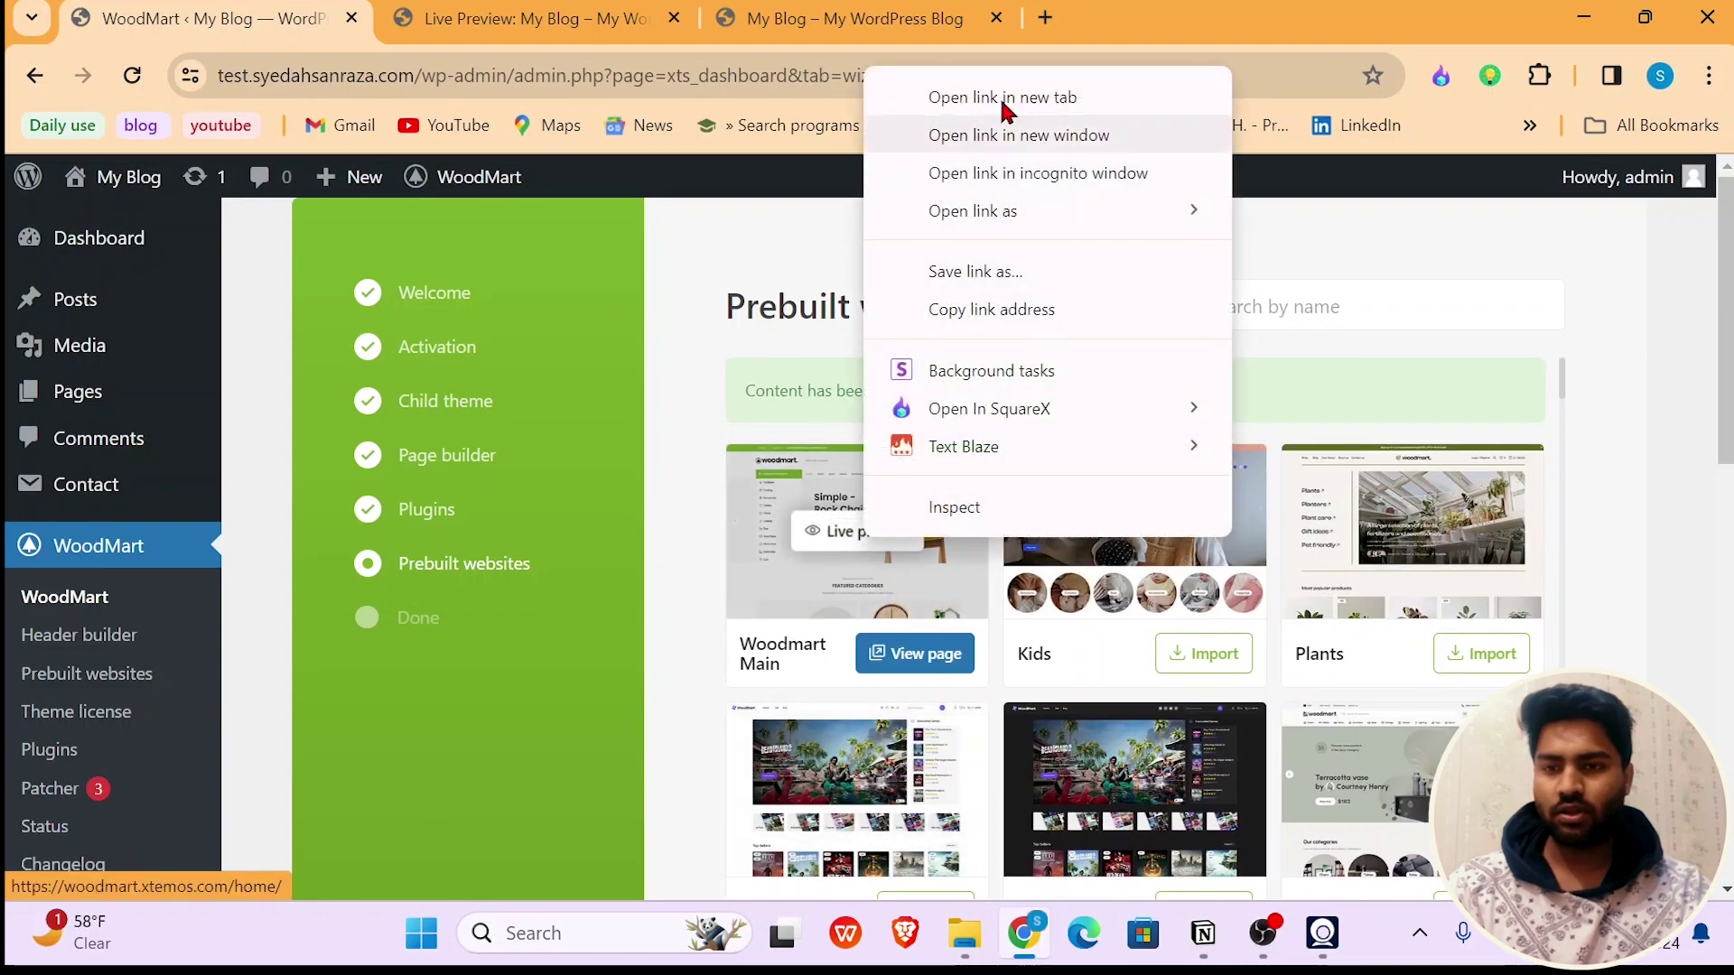
{"action": "left_click", "coordinate": [1000, 96]}
{"action": "scroll", "coordinate": [946, 629], "scroll_direction": "down", "scroll_amount": 2}
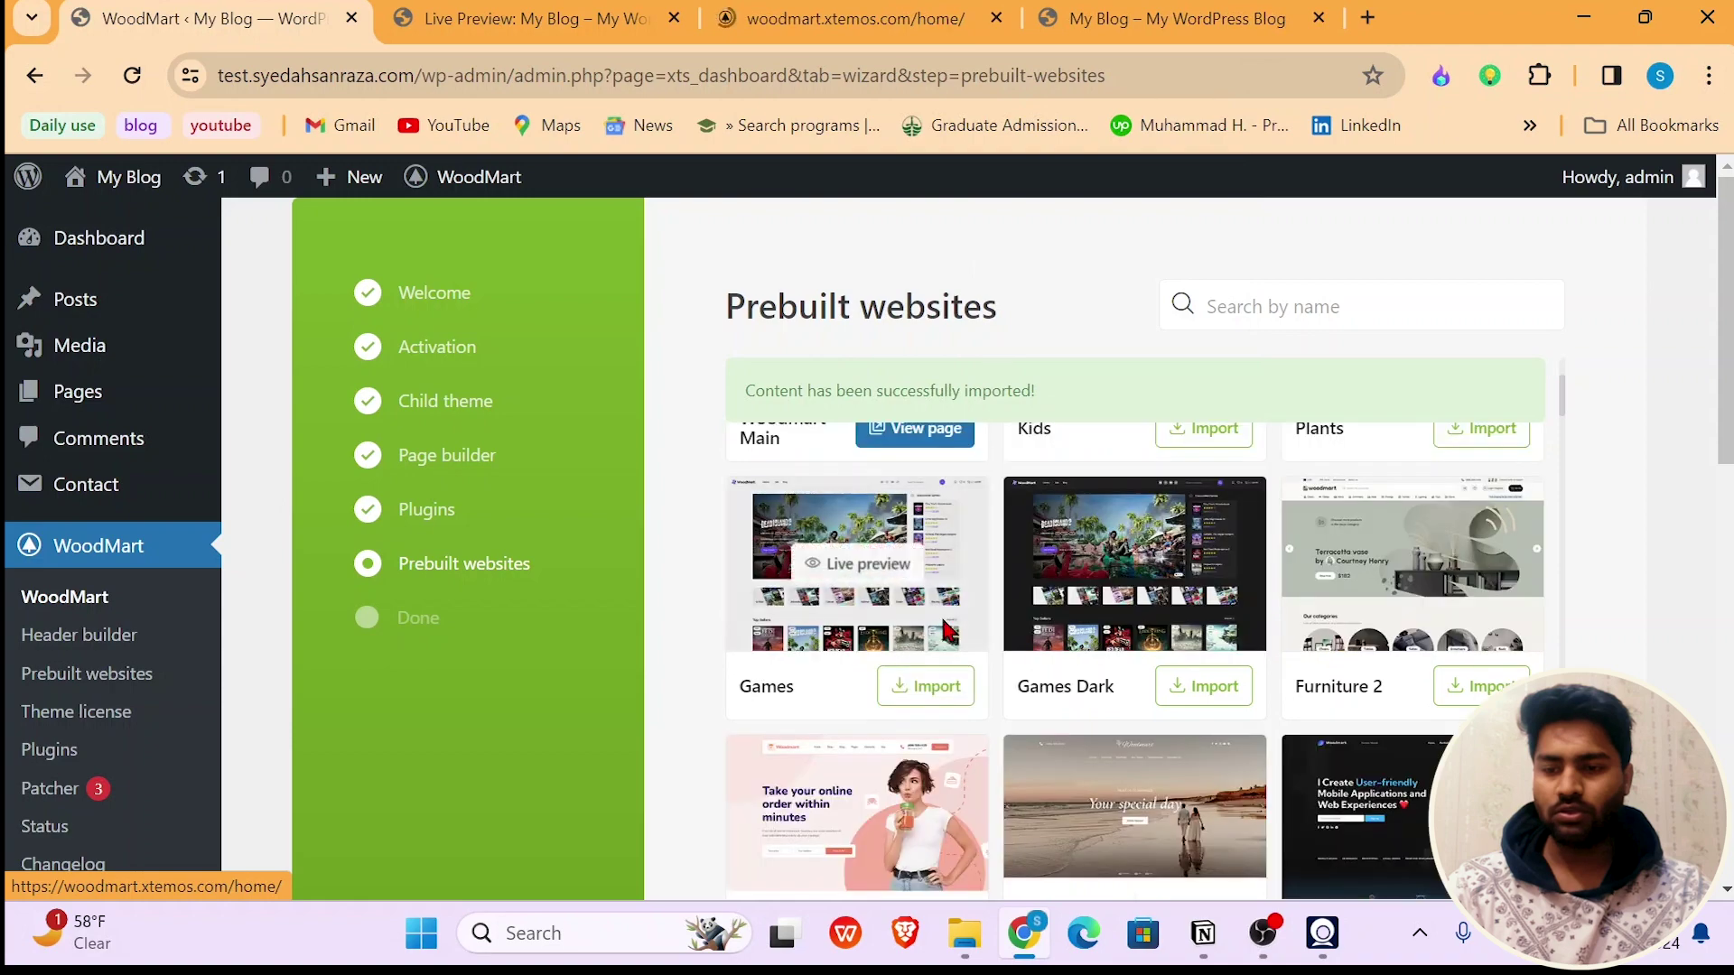
{"action": "scroll", "coordinate": [1136, 633], "scroll_direction": "up", "scroll_amount": 2}
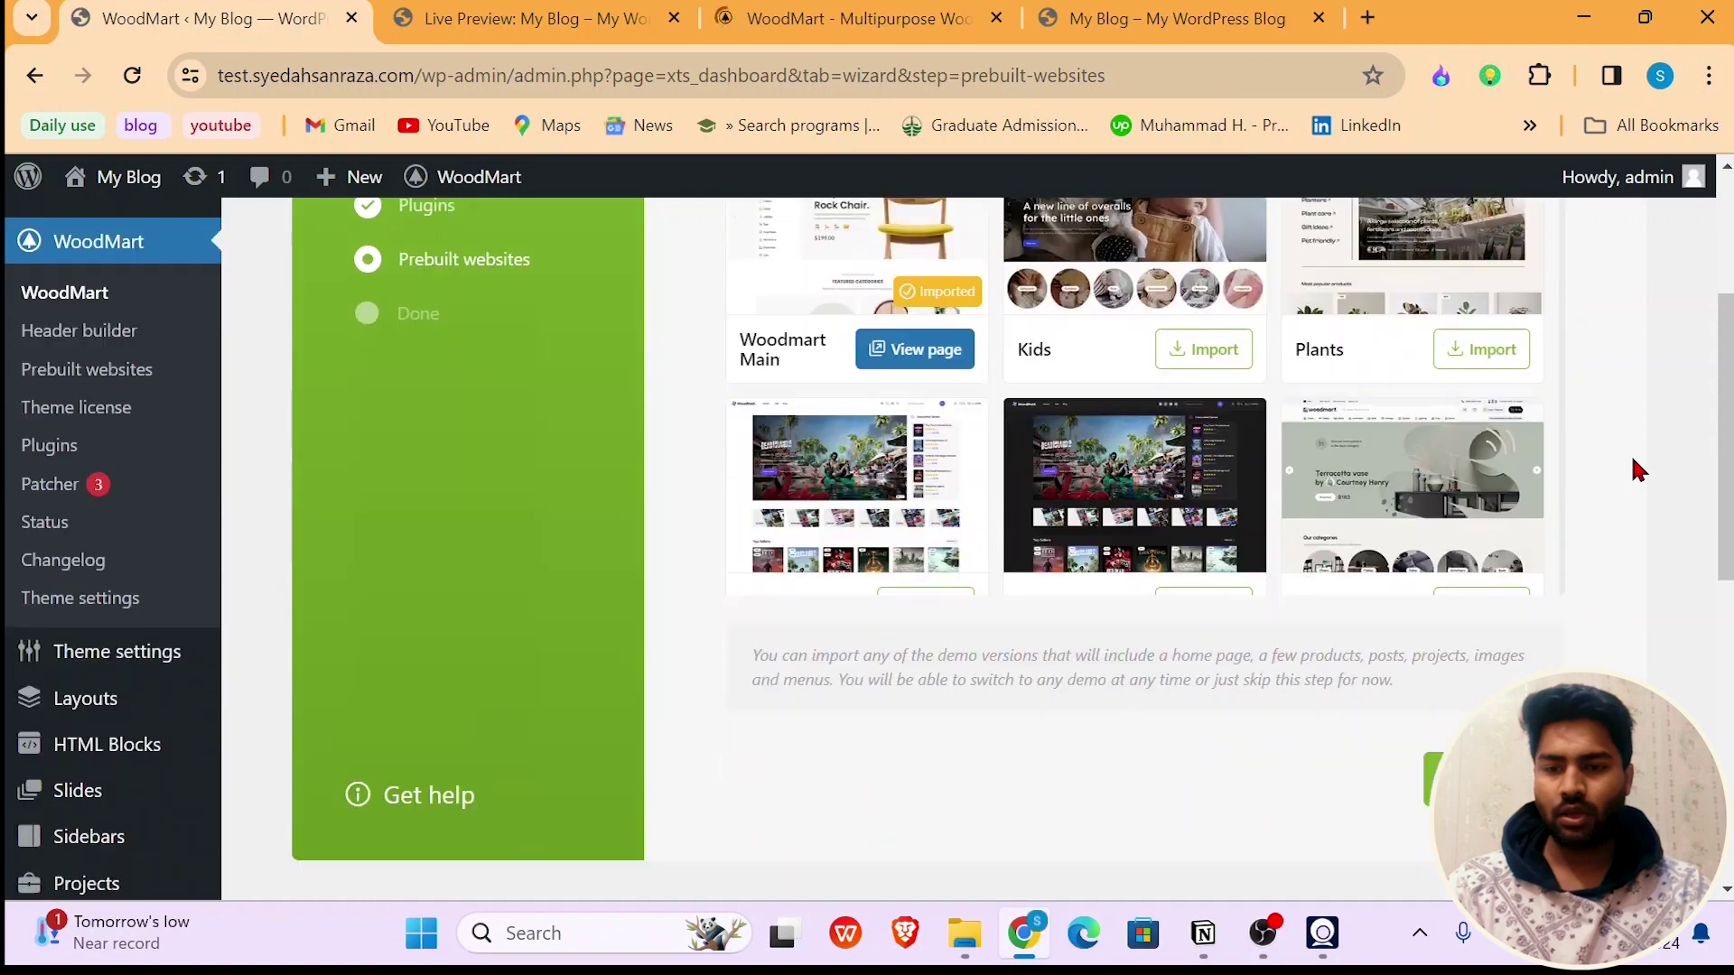
{"action": "scroll", "coordinate": [1638, 470], "scroll_direction": "down", "scroll_amount": 2}
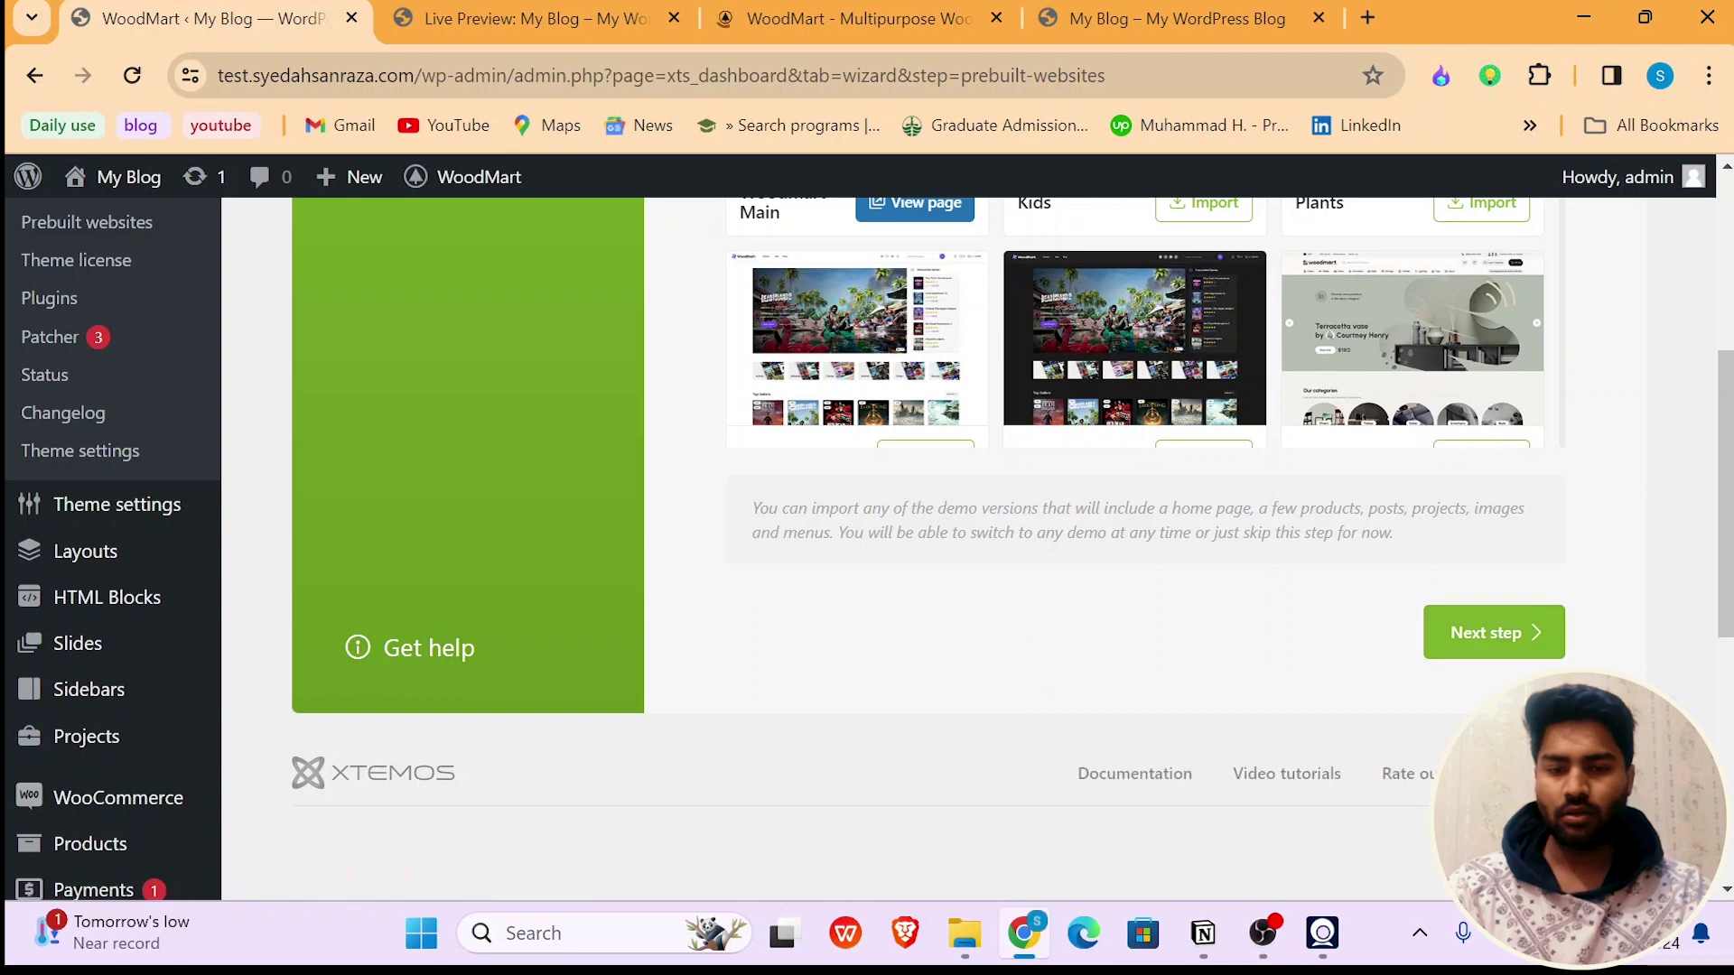
{"action": "left_click", "coordinate": [1506, 639]}
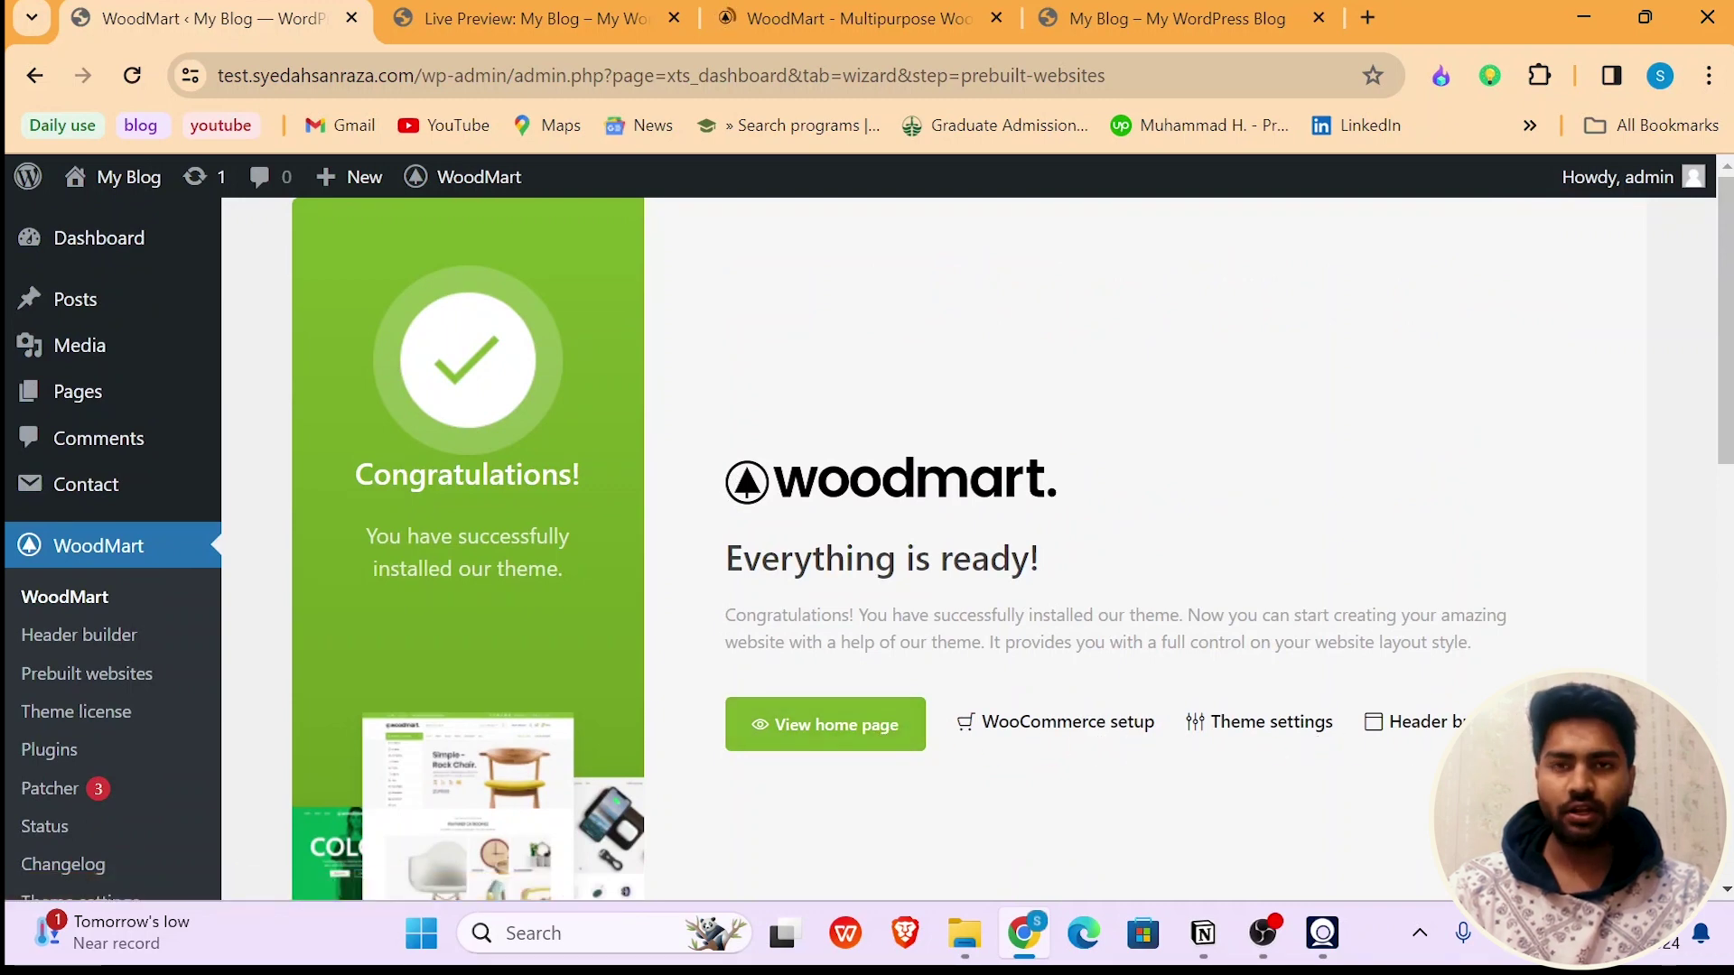
- Open the site's home page in a new tab and drag that tab into second position
{"action": "scroll", "coordinate": [1122, 462], "scroll_direction": "down", "scroll_amount": 2}
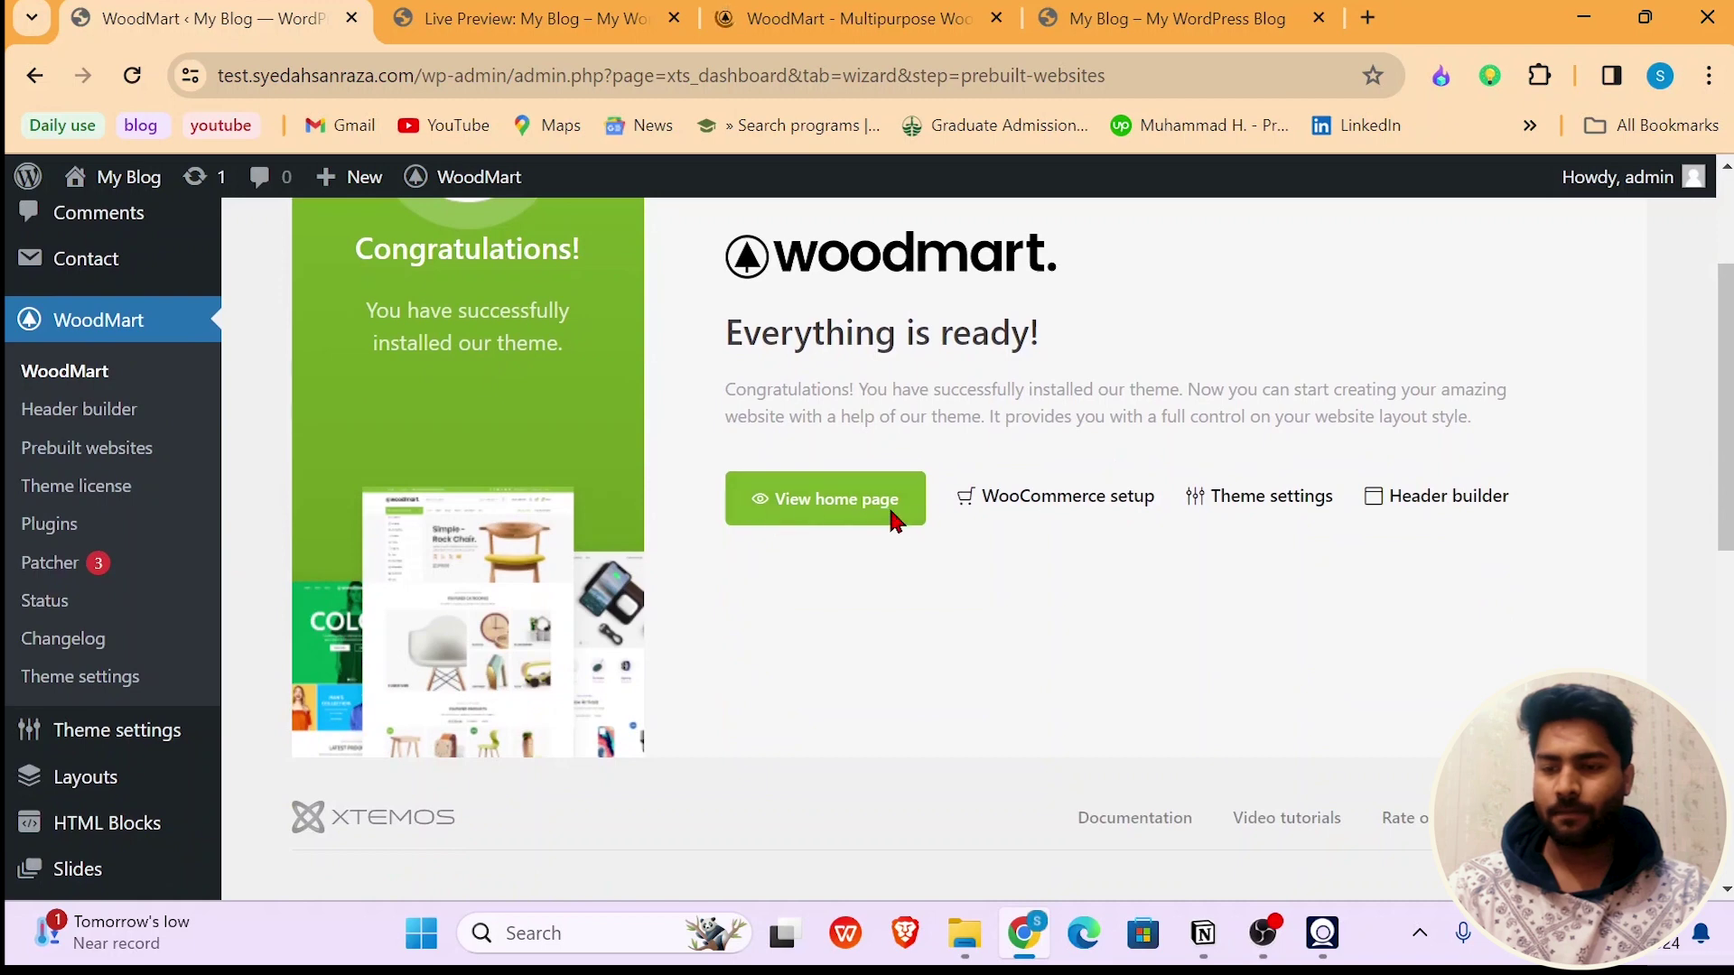
{"action": "left_click", "coordinate": [906, 9]}
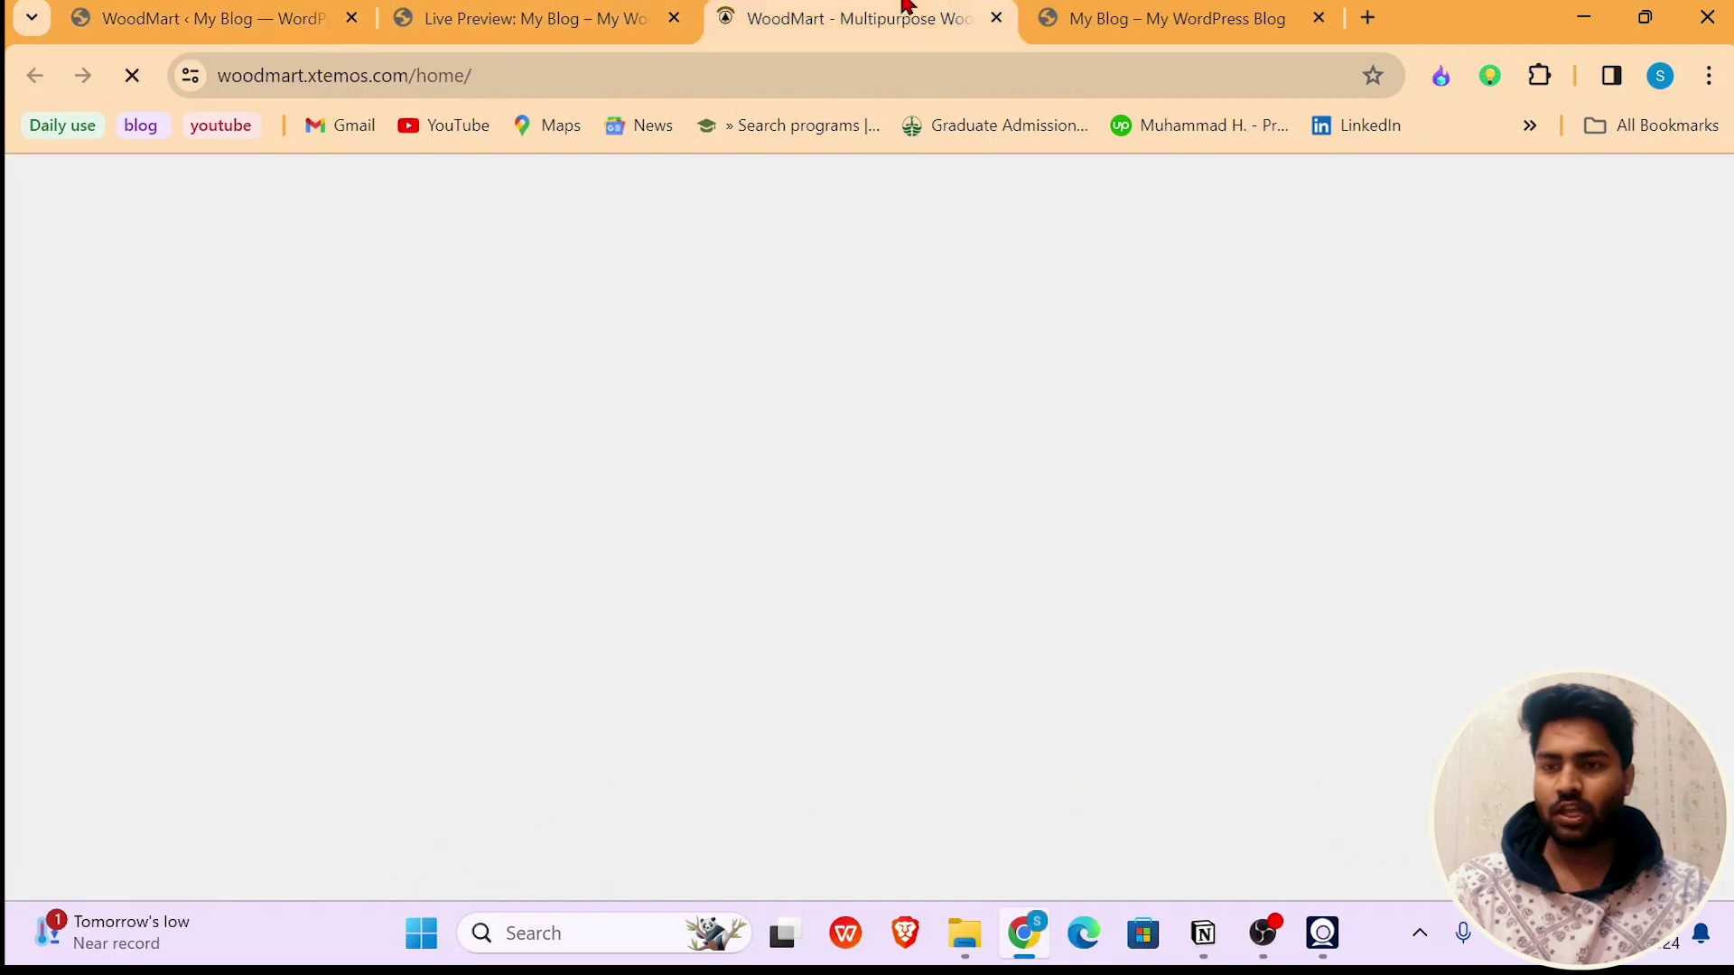
{"action": "left_click", "coordinate": [600, 12]}
{"action": "left_click", "coordinate": [208, 18]}
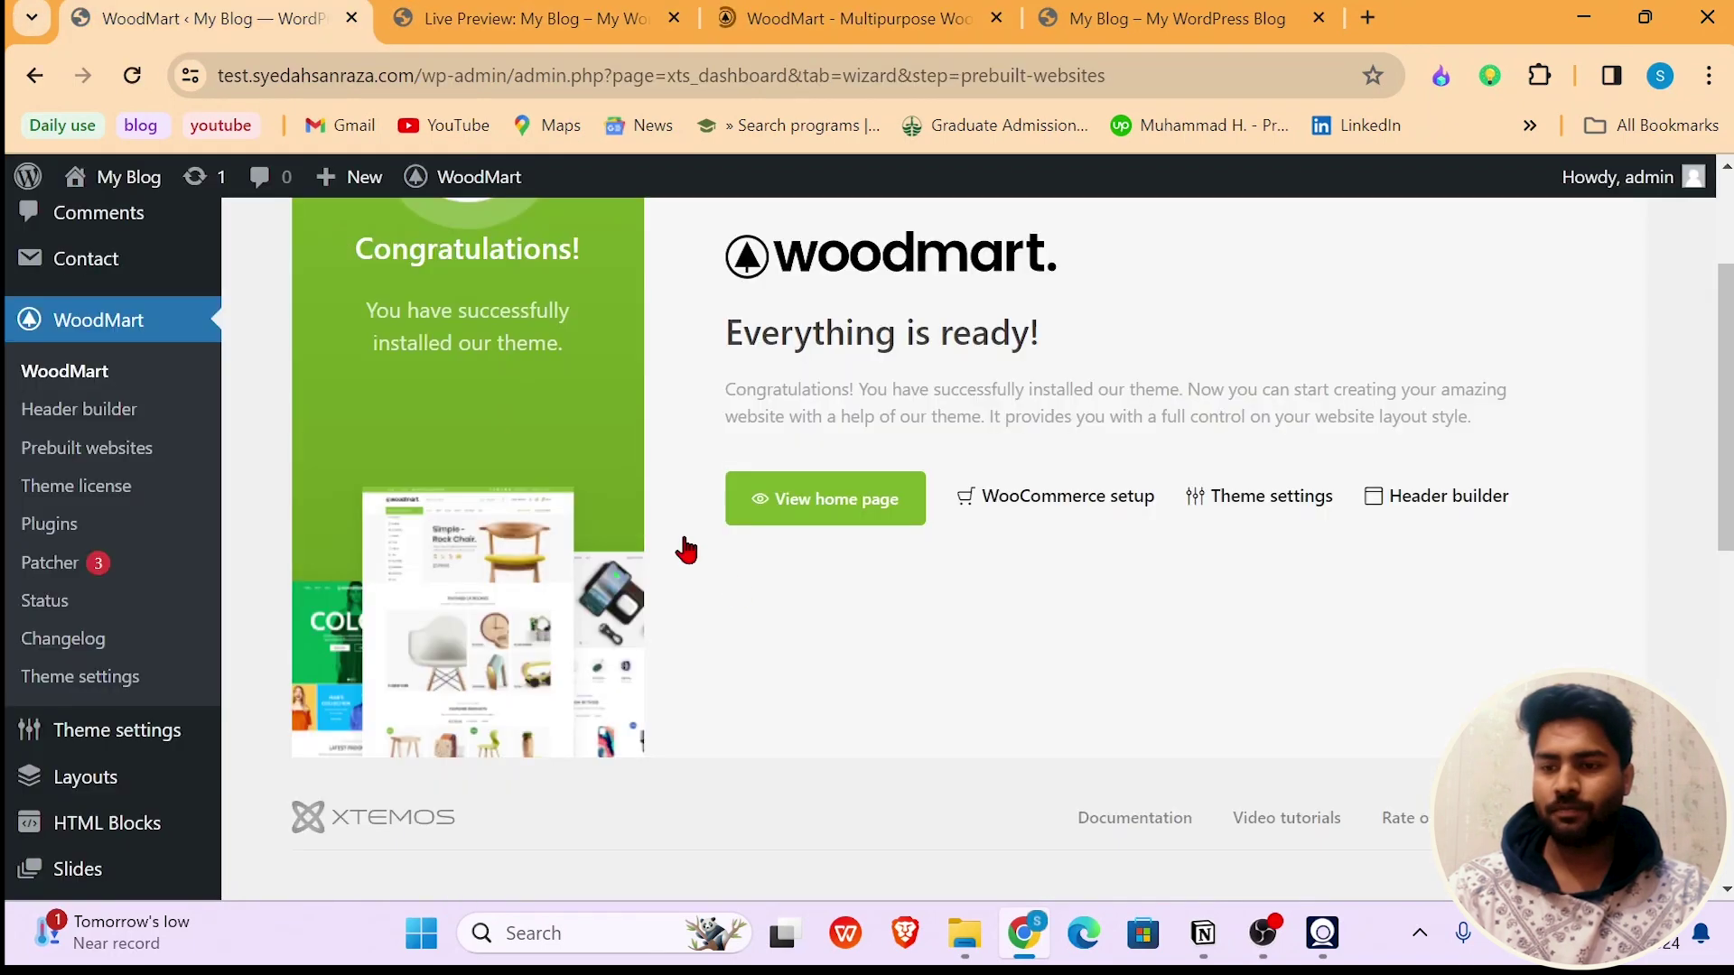
{"action": "right_click", "coordinate": [887, 508]}
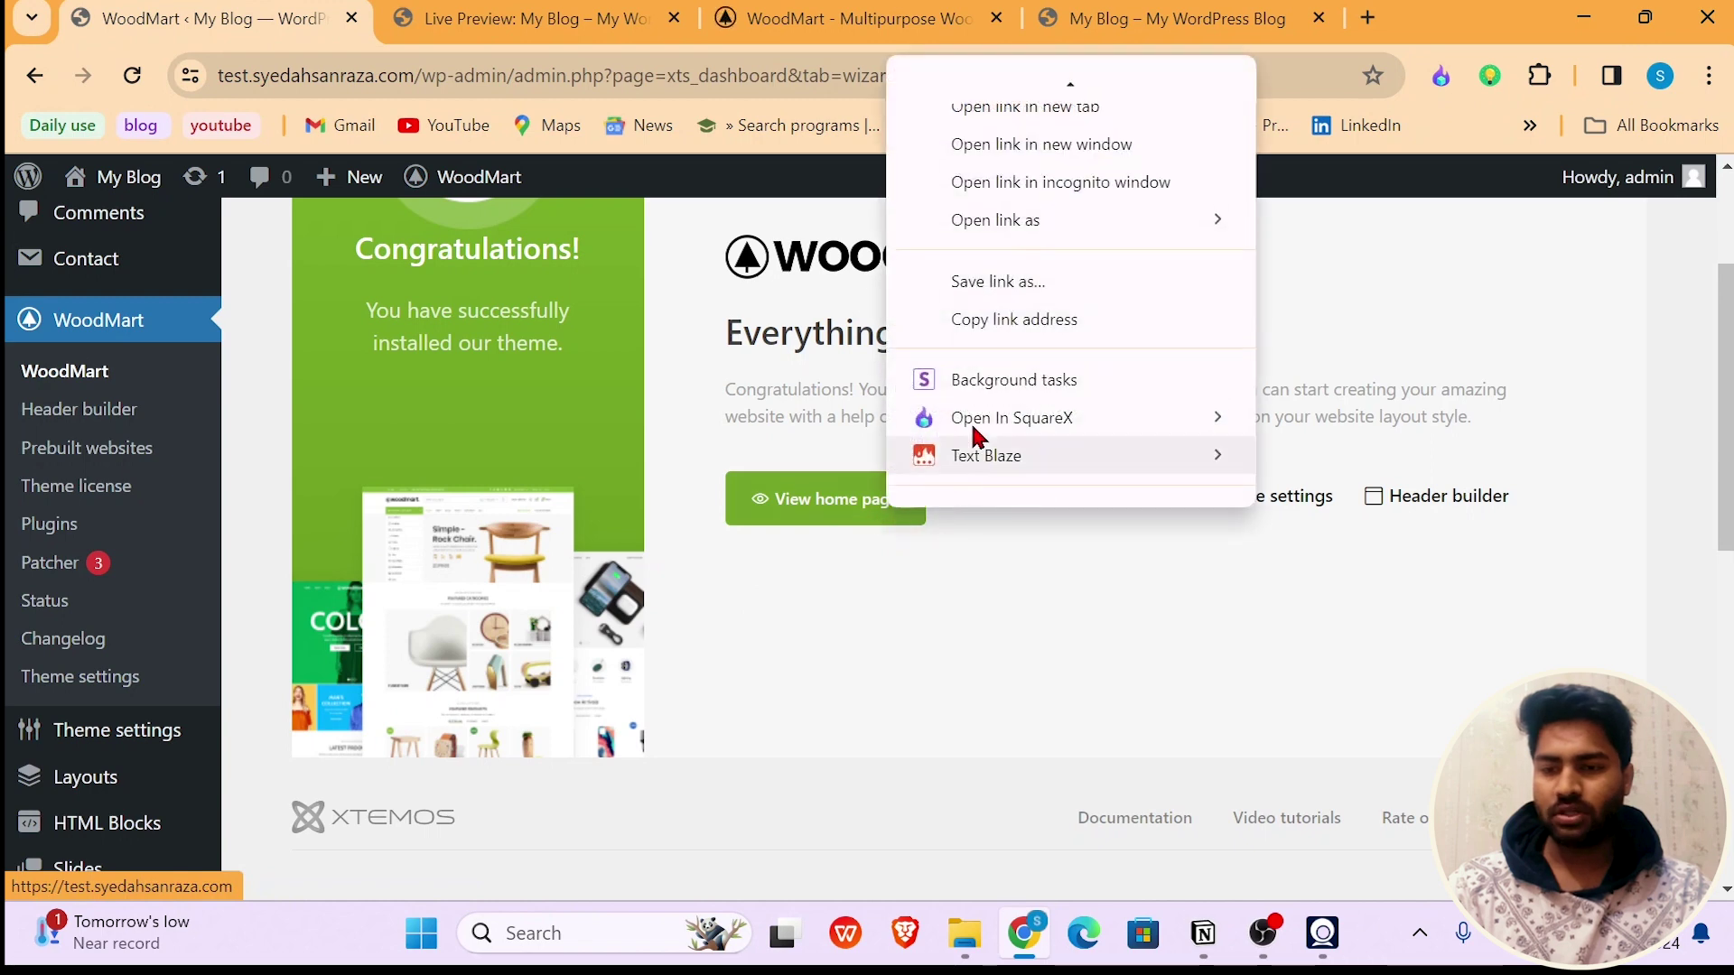
{"action": "left_click", "coordinate": [1012, 86]}
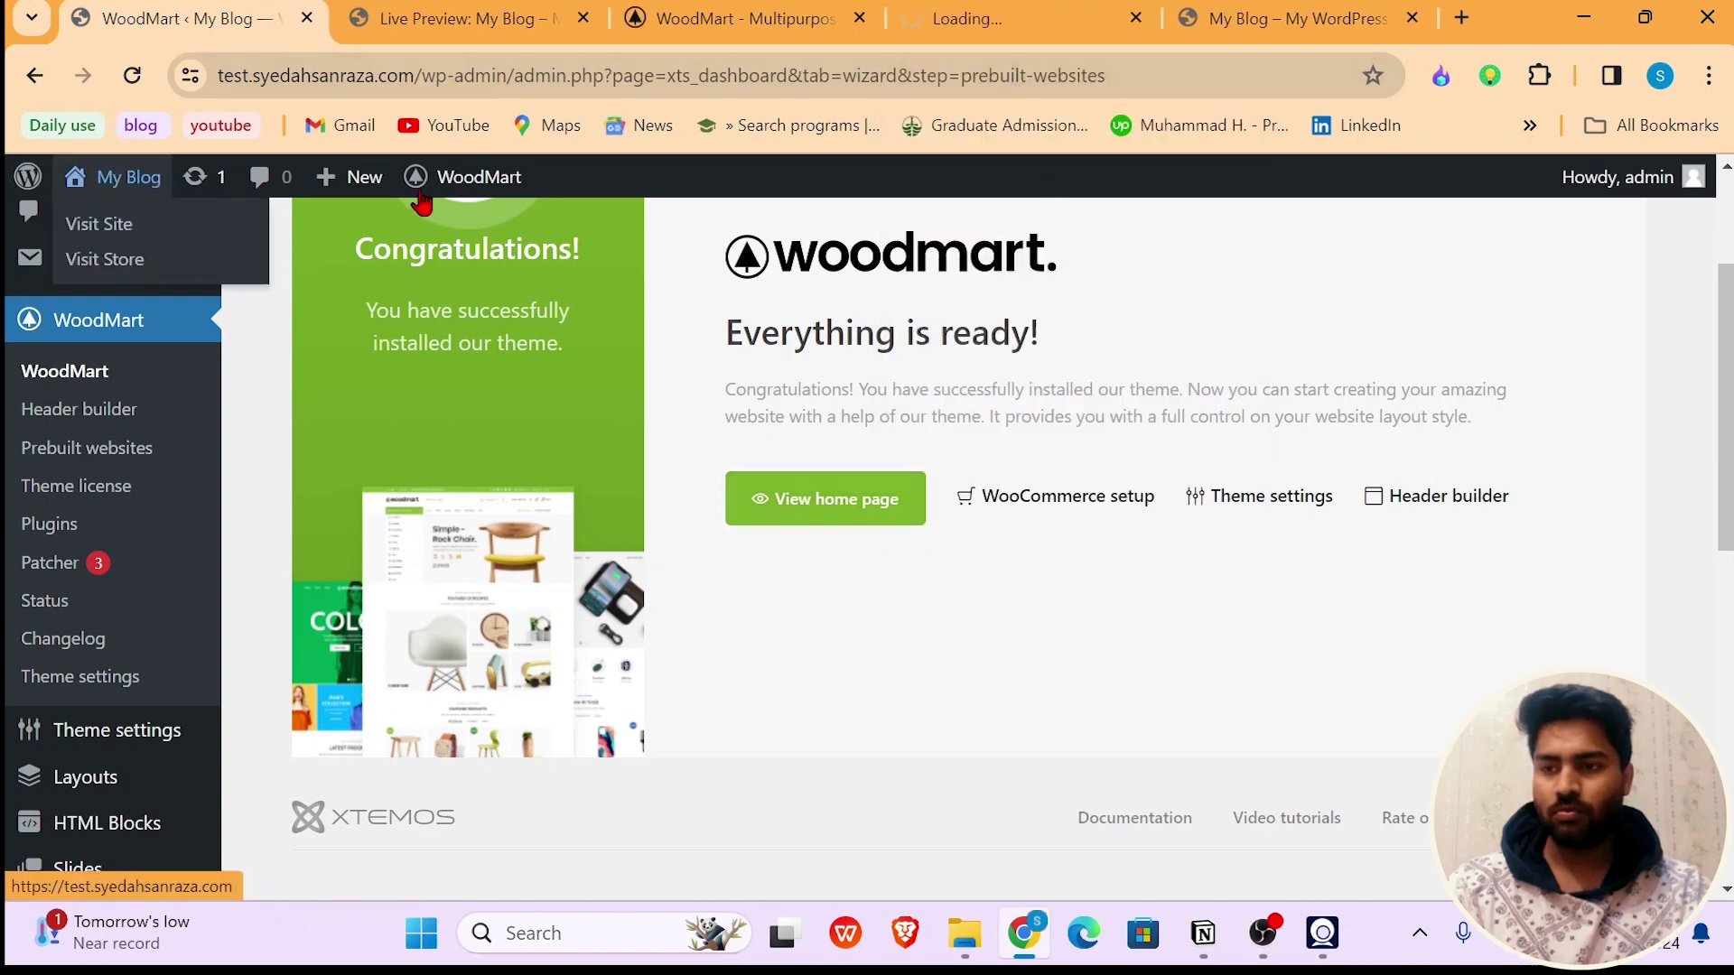
{"action": "left_click_drag", "start_coordinate": [1003, 4], "coordinate": [524, 12]}
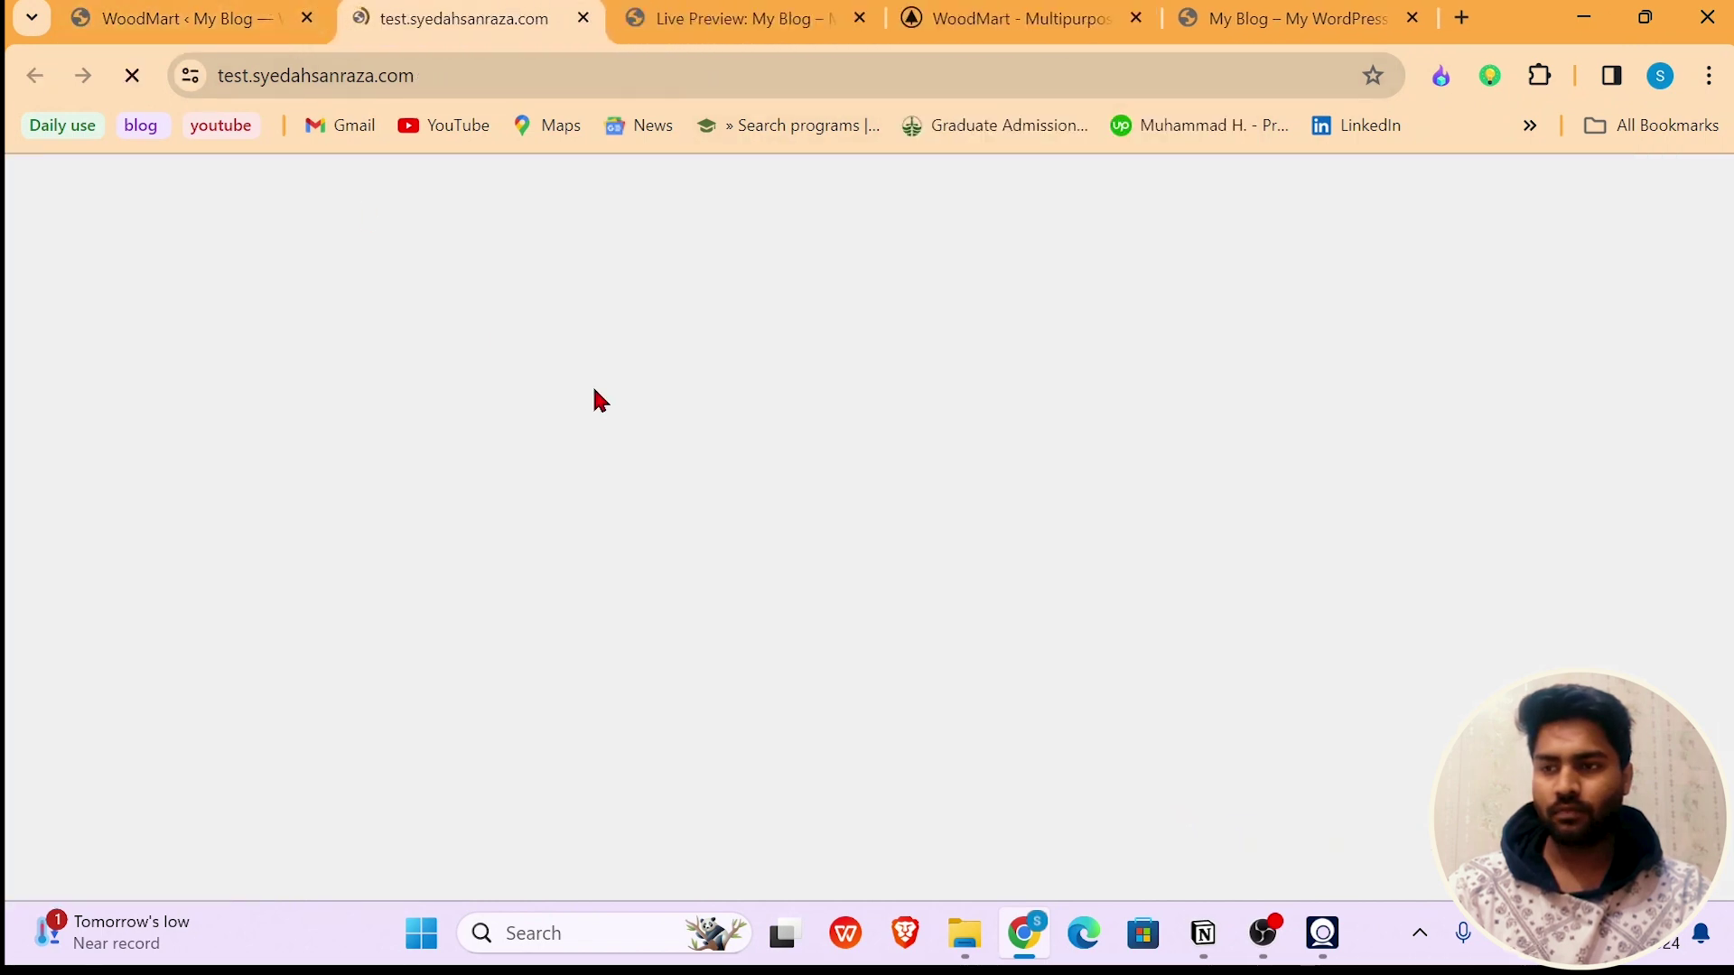